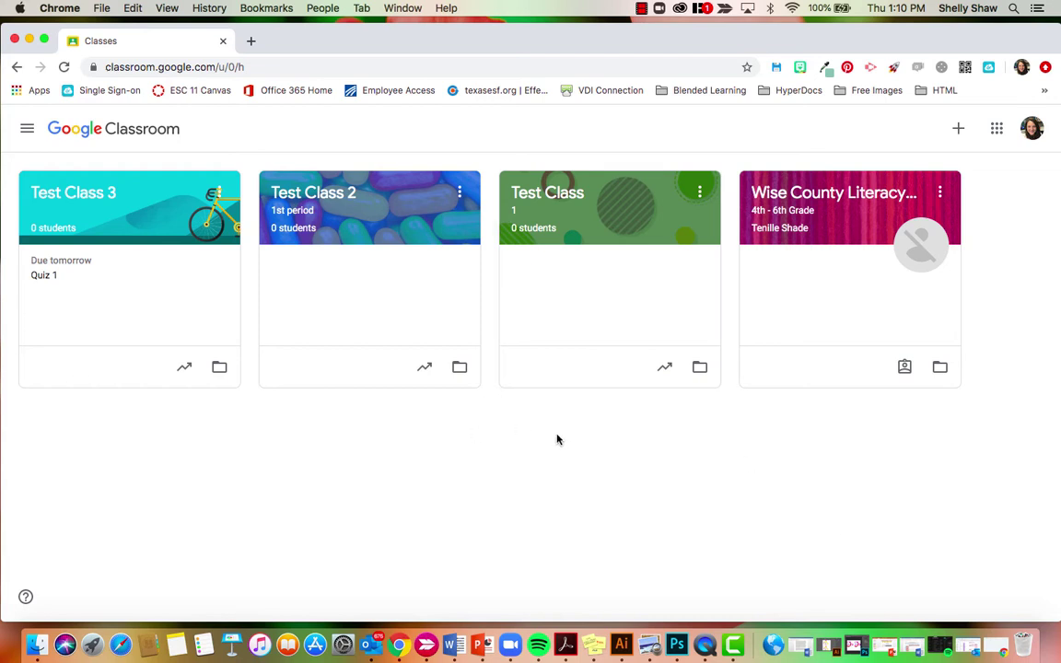
Open the classwork of Test Class 3 and start a new quiz assignment
{"action": "left_click", "coordinate": [67, 196]}
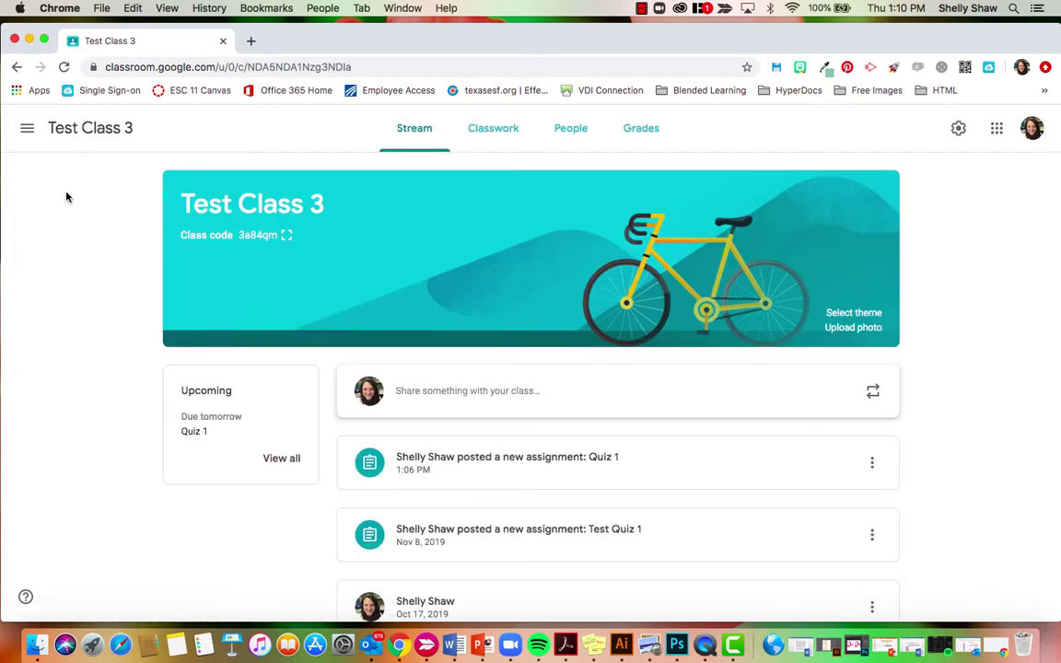
{"action": "left_click", "coordinate": [493, 134]}
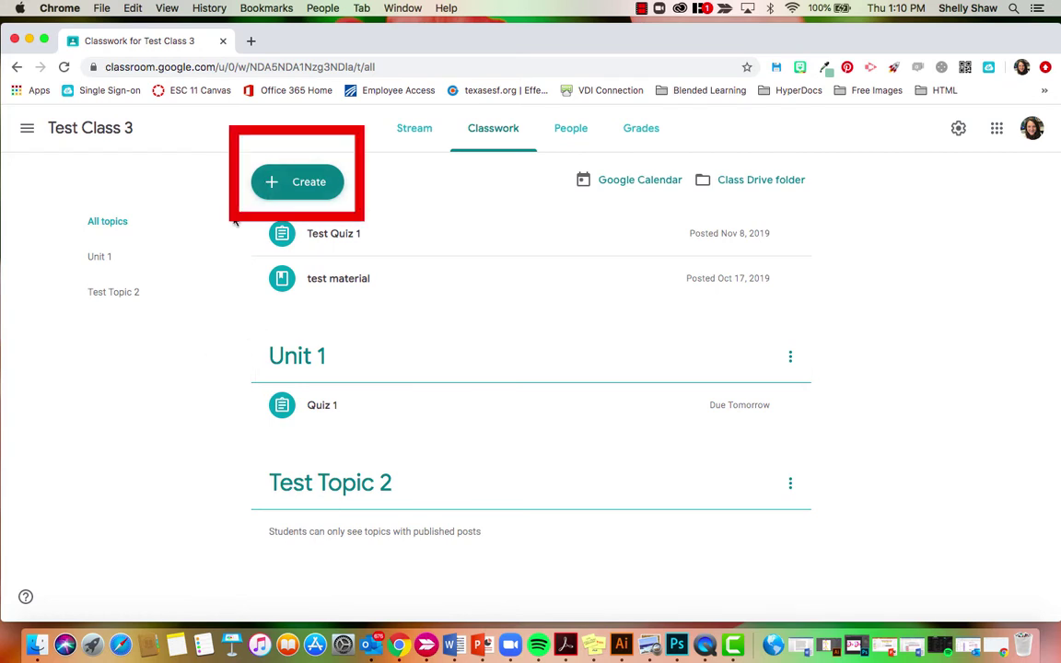
{"action": "left_click", "coordinate": [285, 181]}
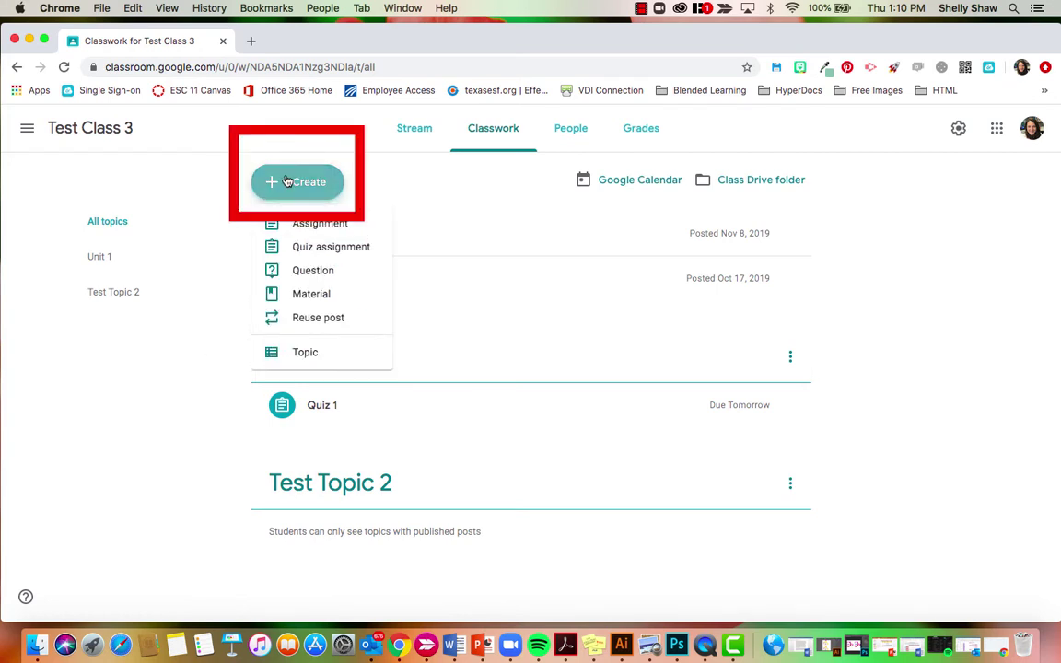
{"action": "left_click", "coordinate": [287, 250]}
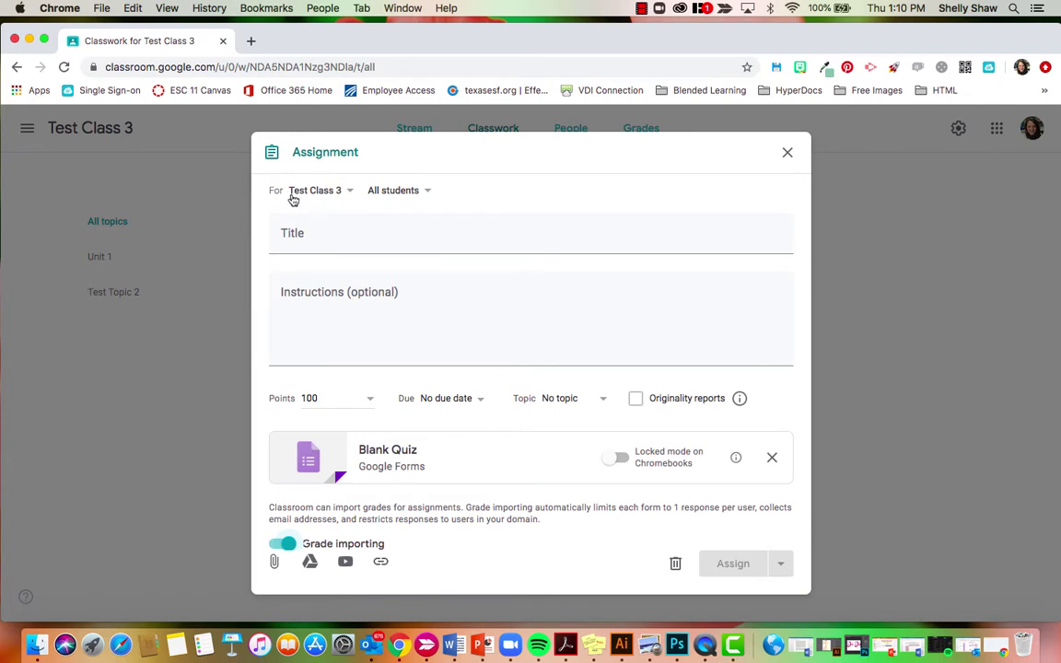
Check which classes and students the quiz assignment can be given to
{"action": "left_click", "coordinate": [351, 192]}
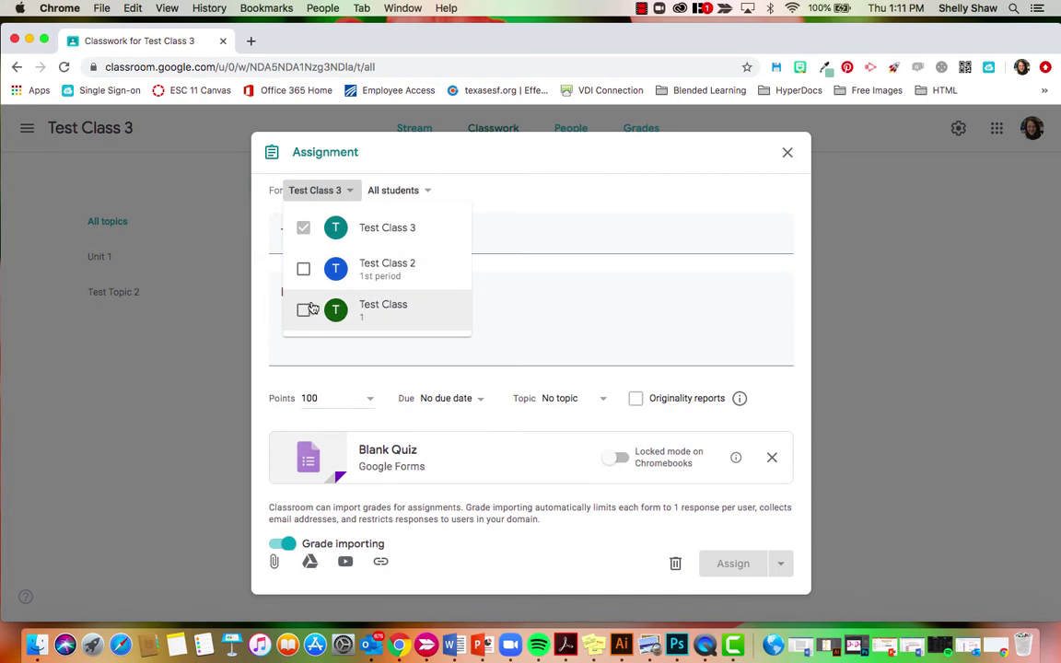
{"action": "left_click", "coordinate": [419, 160]}
{"action": "left_click", "coordinate": [422, 192]}
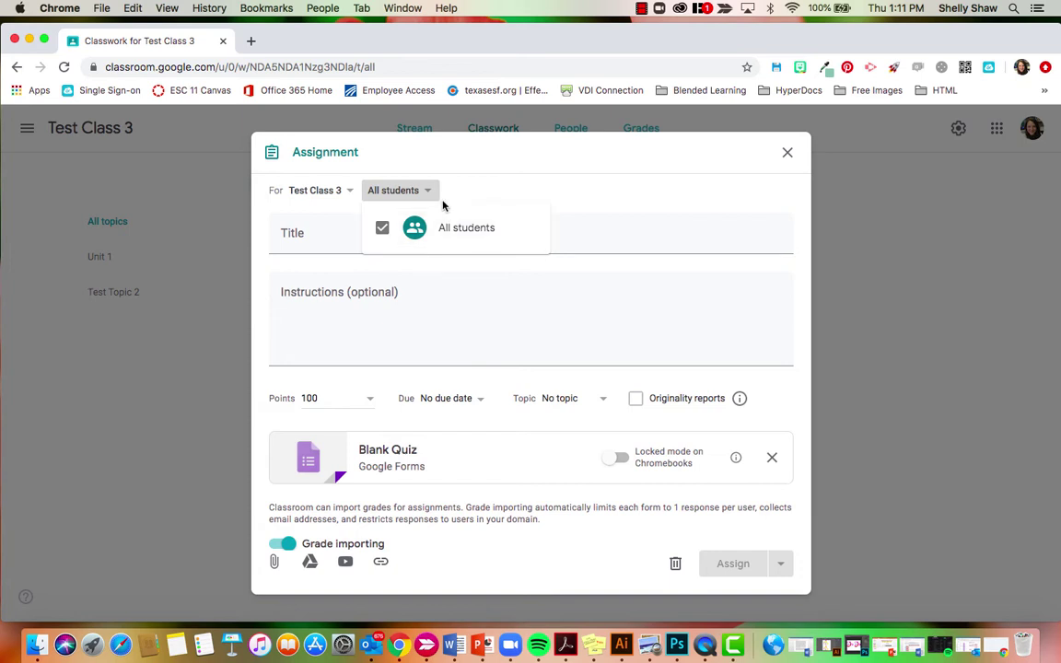
{"action": "left_click", "coordinate": [411, 159]}
Title the assignment "Unit 2 Quiz" and add the instructions "Please take the quiz that is linked below."
{"action": "left_click", "coordinate": [307, 240]}
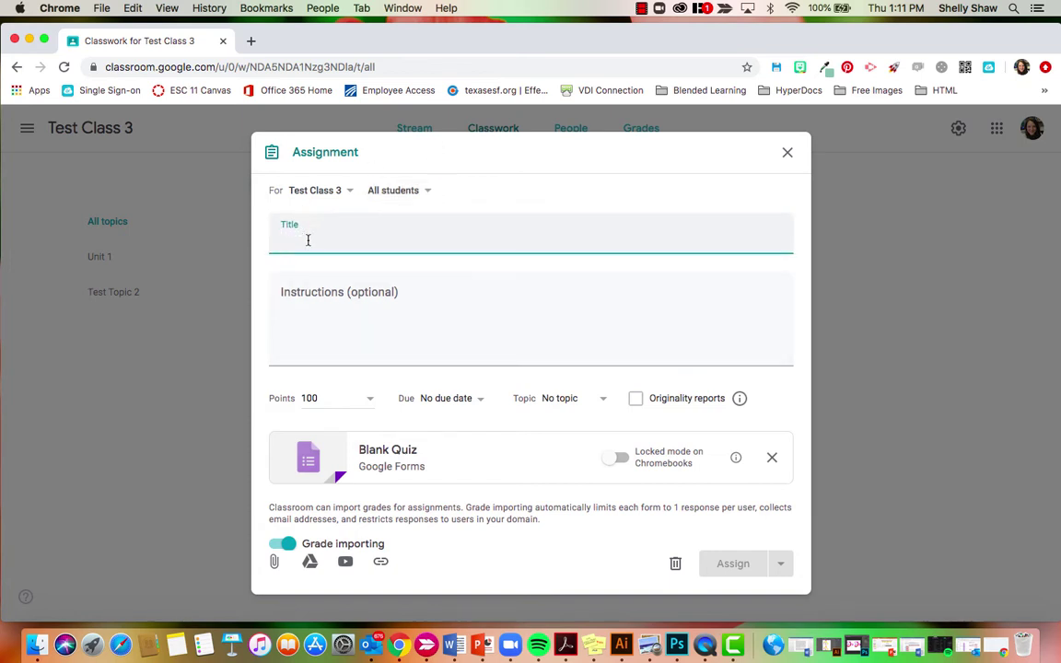
{"action": "type", "text": "Unit "}
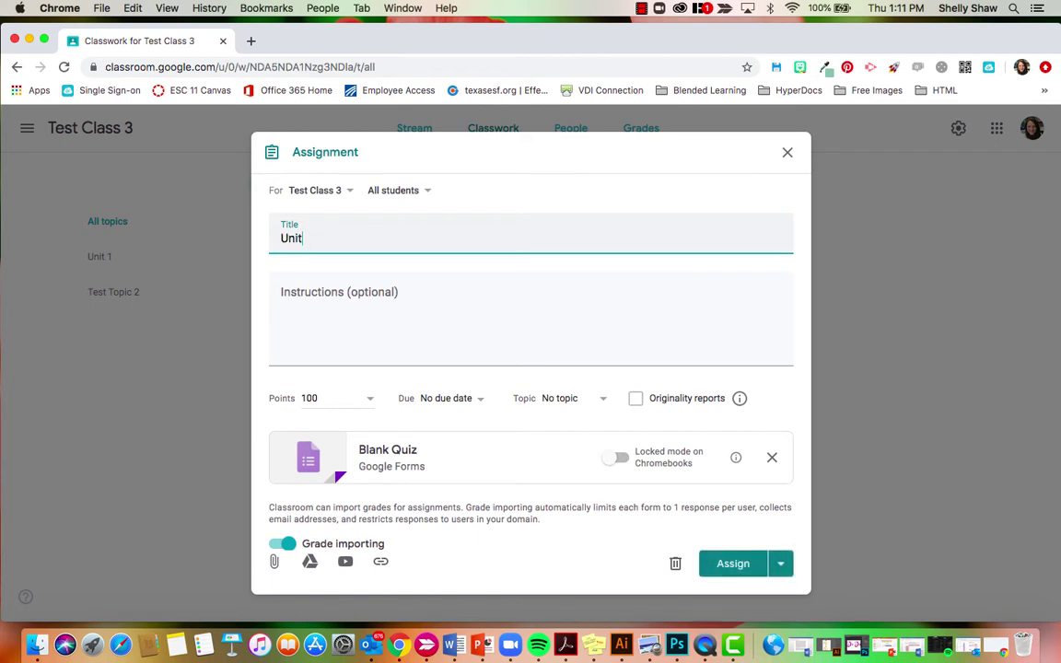
{"action": "type", "text": "2 Quiz"}
{"action": "left_click", "coordinate": [292, 320]}
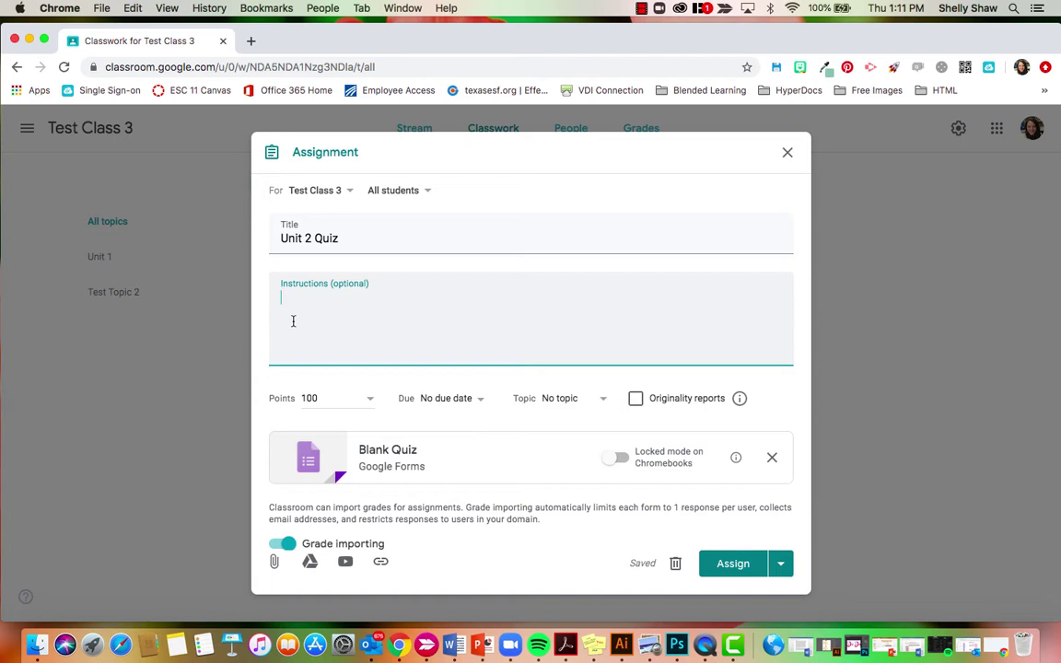
{"action": "type", "text": "Pleas"}
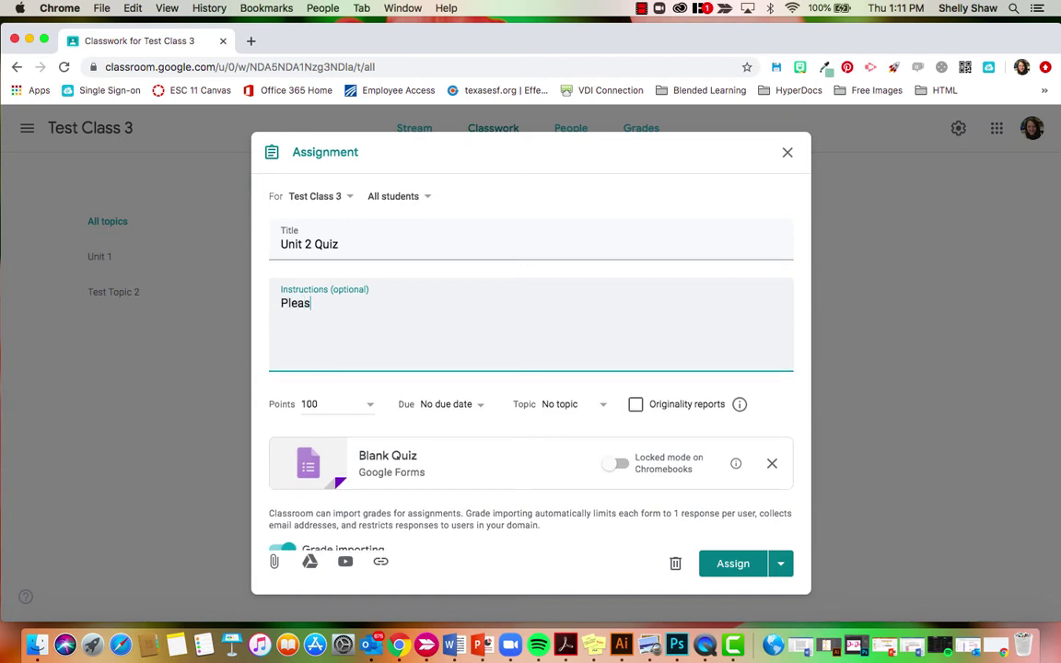
{"action": "type", "text": "e take the quiz that is"}
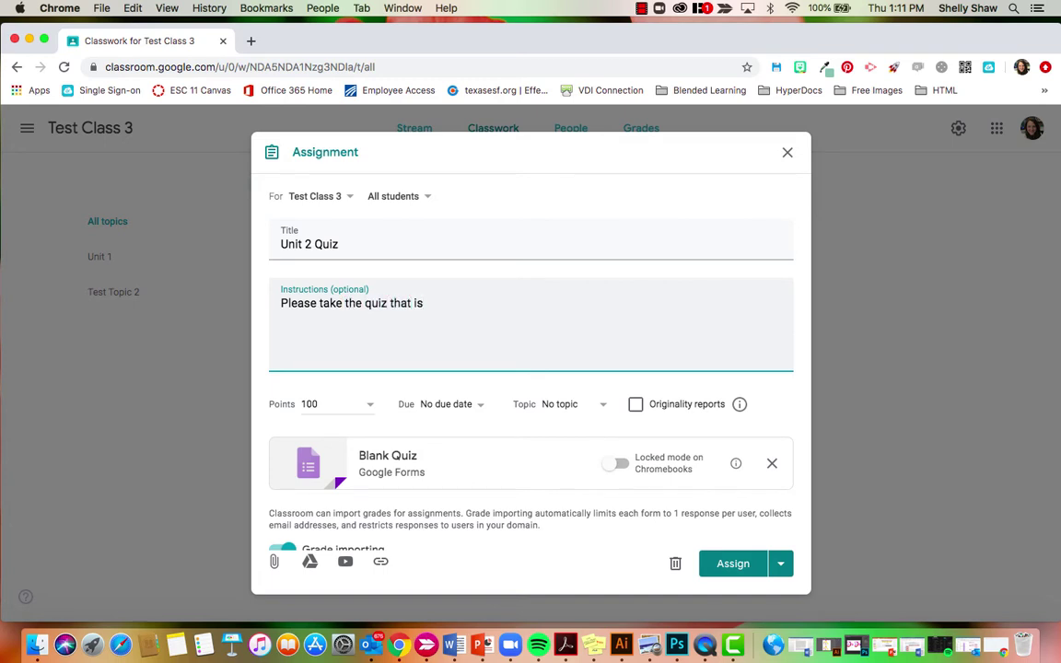
{"action": "type", "text": " linked below."}
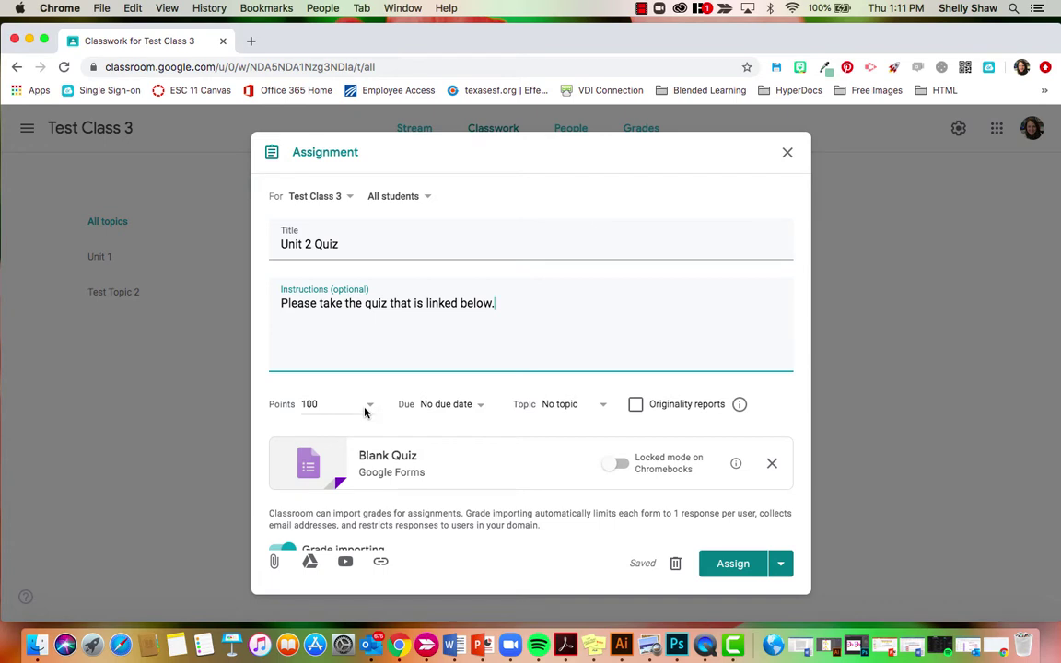
Set the assignment's due date to Jan 24, 2020
{"action": "left_click", "coordinate": [480, 406]}
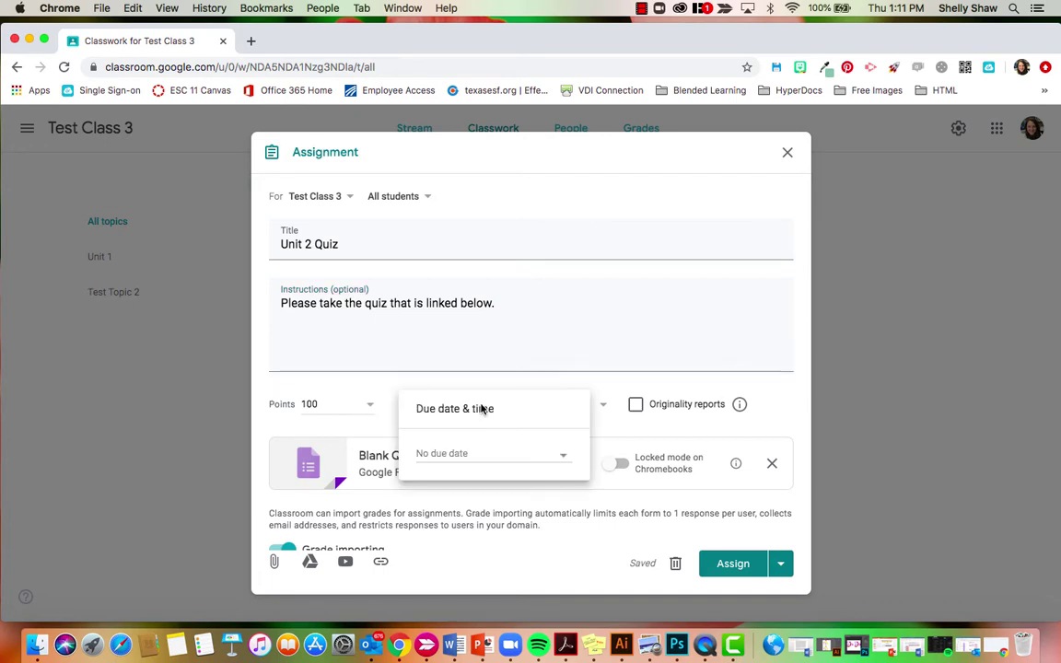
{"action": "left_click", "coordinate": [554, 456]}
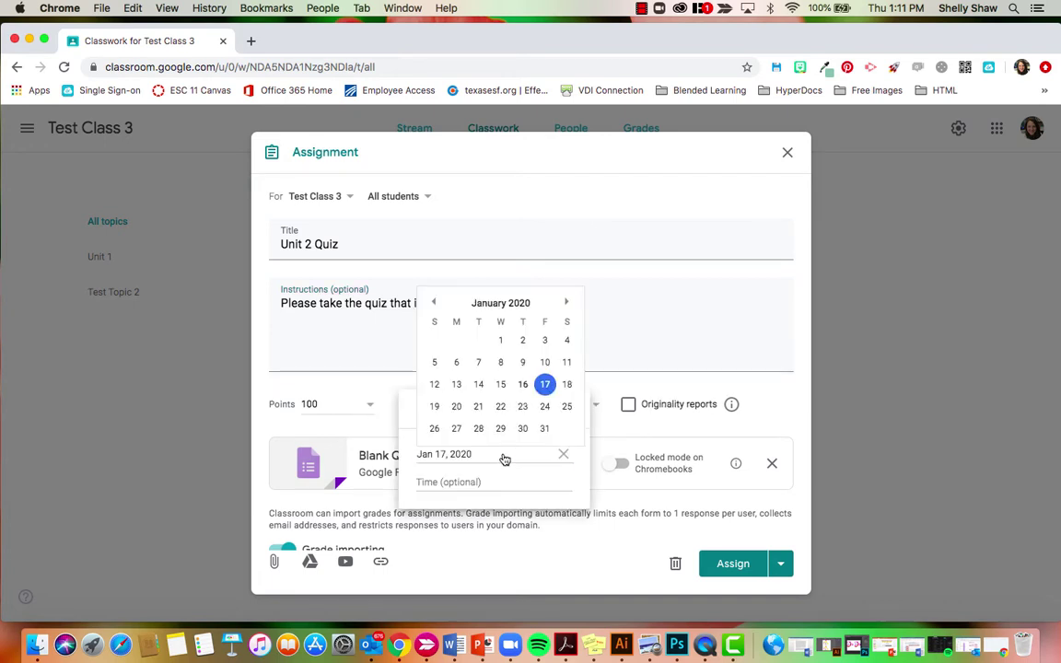
{"action": "left_click", "coordinate": [544, 406]}
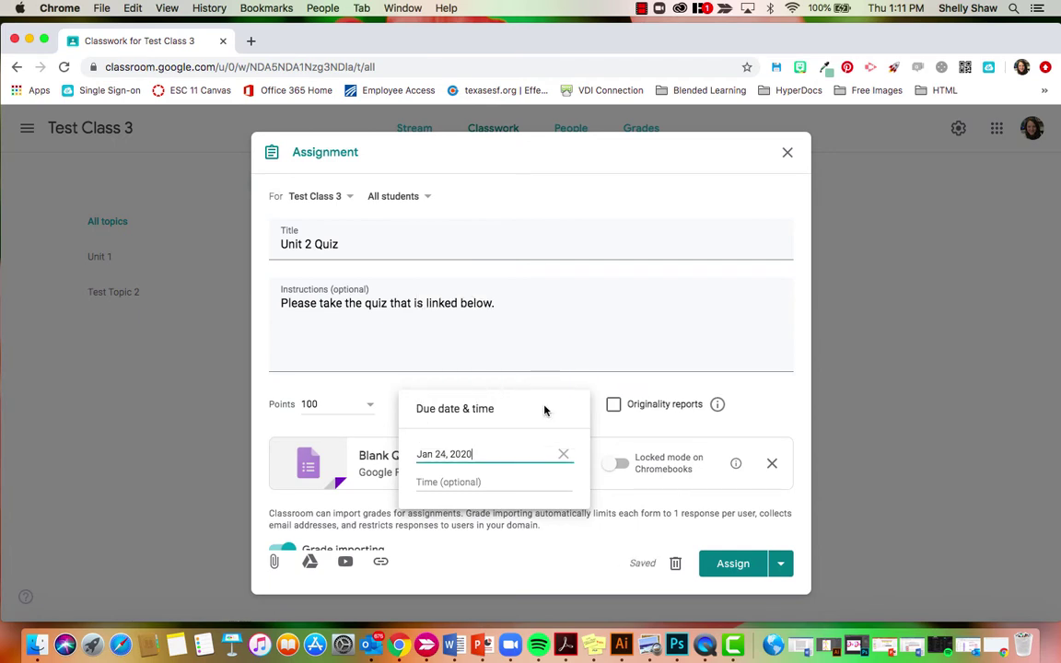
{"action": "left_click", "coordinate": [756, 408]}
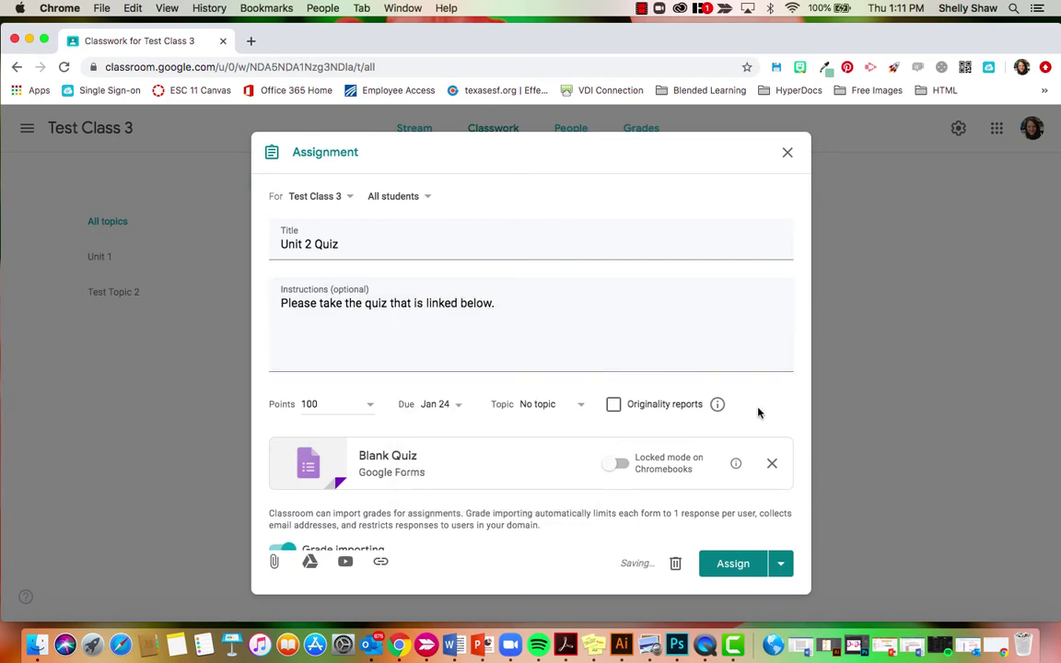
Create a new topic named "Unit 2" for the assignment
{"action": "left_click", "coordinate": [576, 406]}
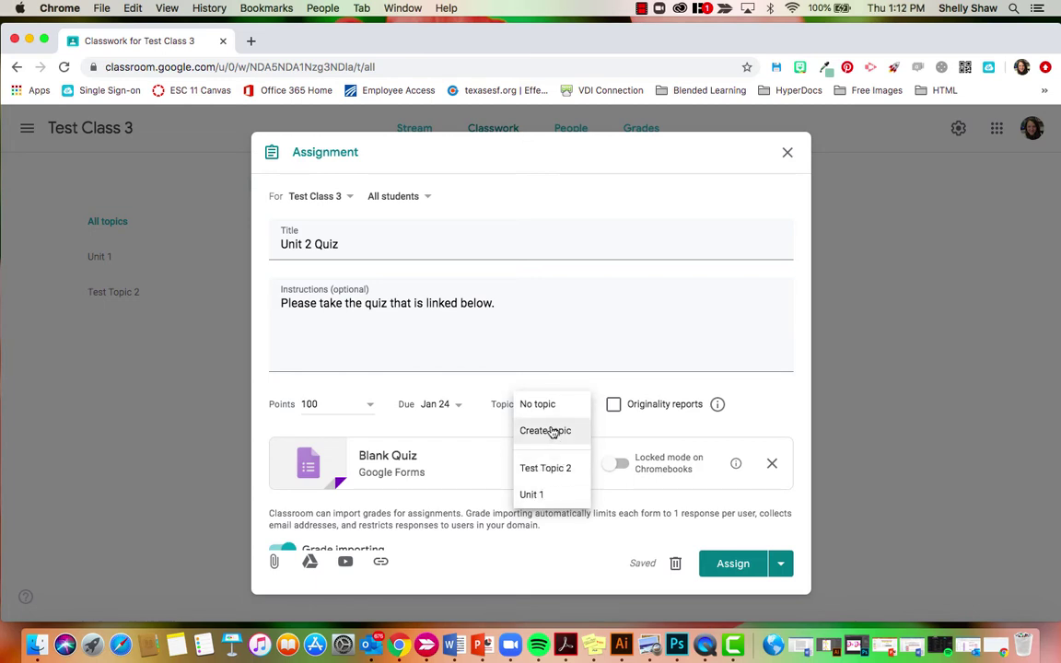
{"action": "left_click", "coordinate": [551, 434]}
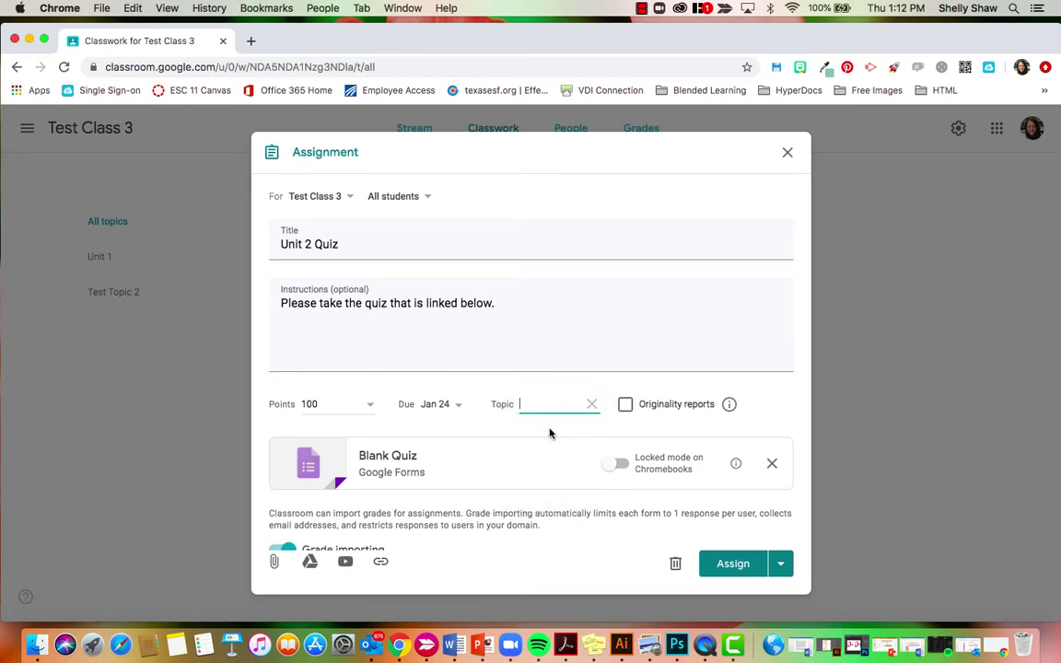
{"action": "type", "text": "Unit 2"}
{"action": "left_click", "coordinate": [764, 416]}
Open the attached Blank Quiz form and rename the form file as "Unit 2 Quiz"
{"action": "scroll", "coordinate": [486, 472], "scroll_direction": "down", "scroll_amount": 1}
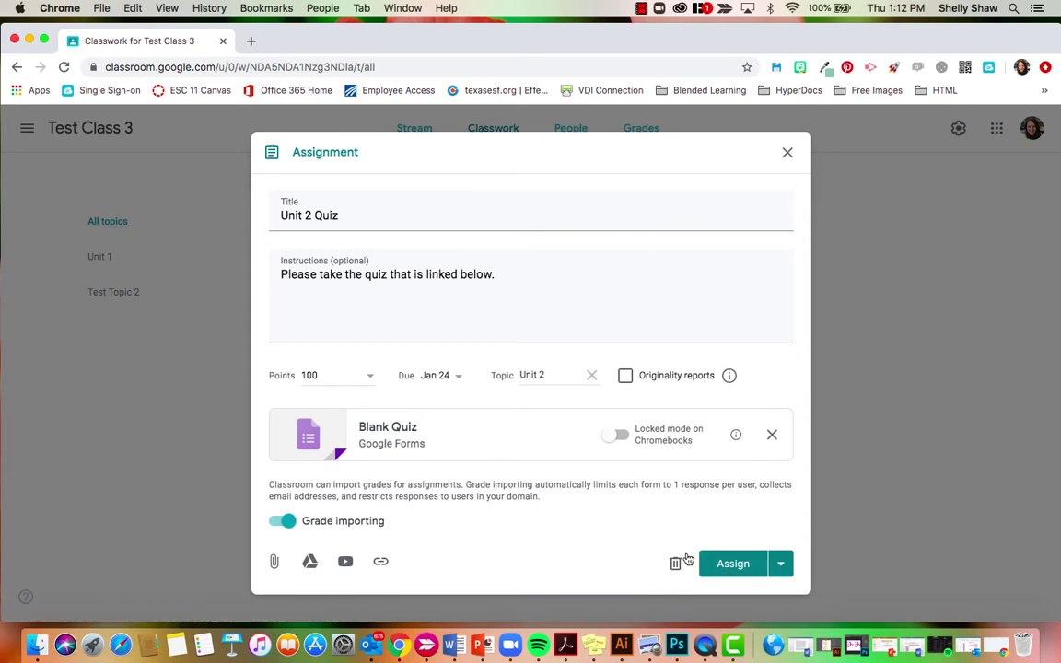
{"action": "left_click", "coordinate": [377, 433]}
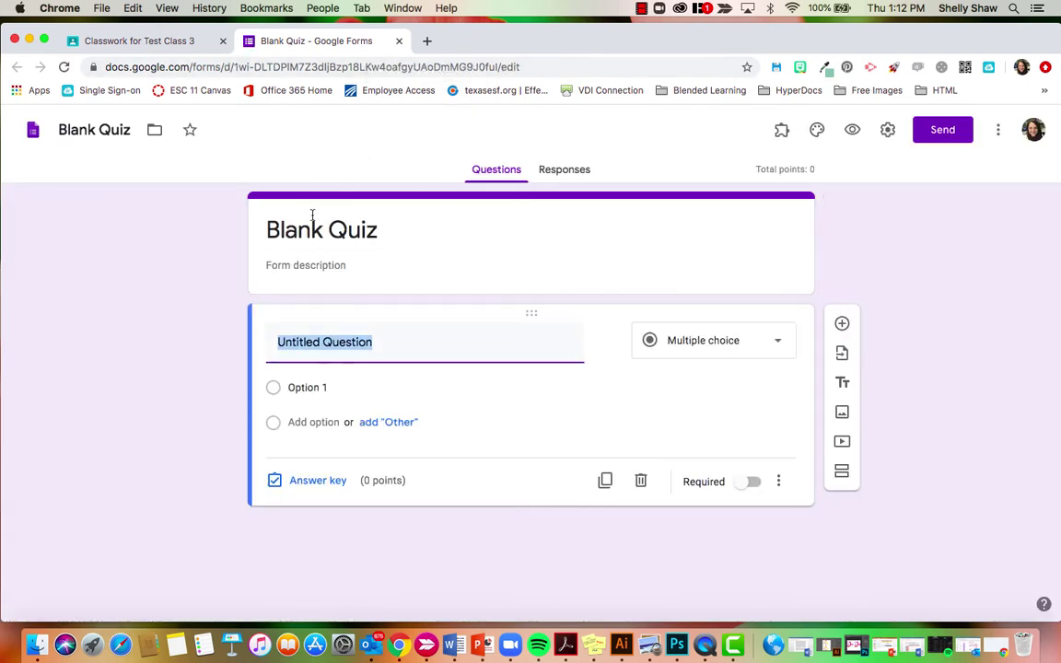
{"action": "left_click", "coordinate": [111, 130]}
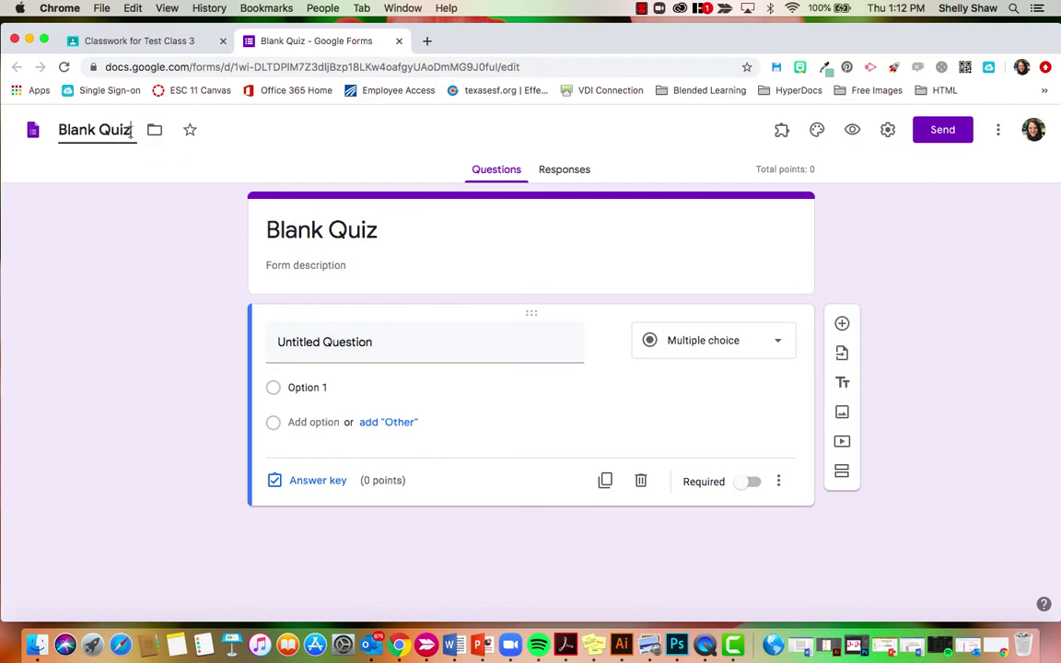
{"action": "left_click_drag", "start_coordinate": [132, 130], "coordinate": [20, 122]}
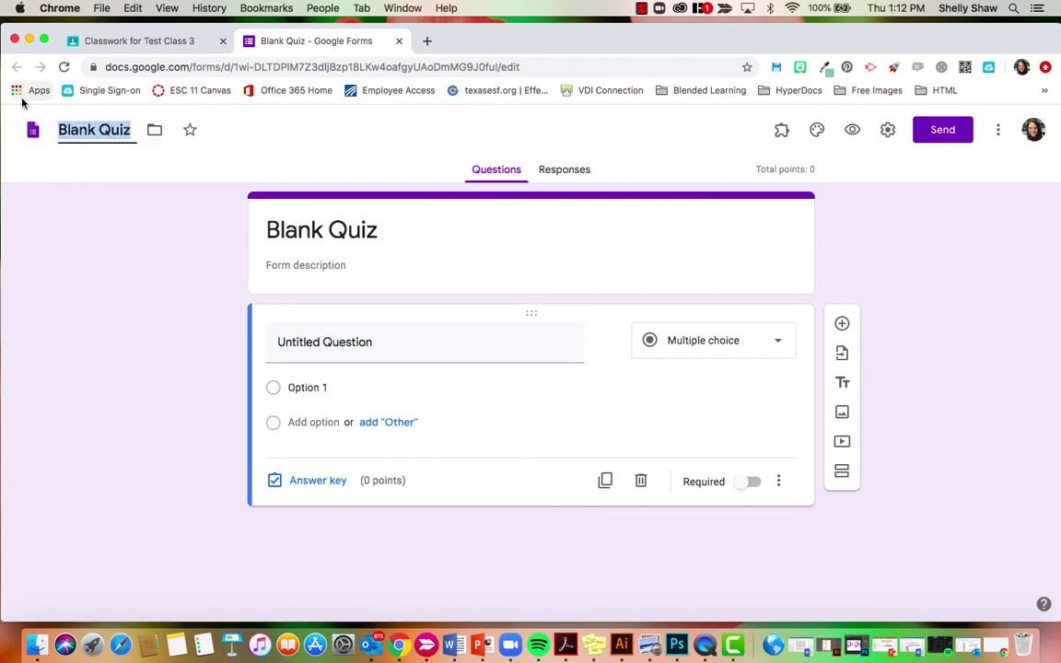
{"action": "type", "text": "Unit"}
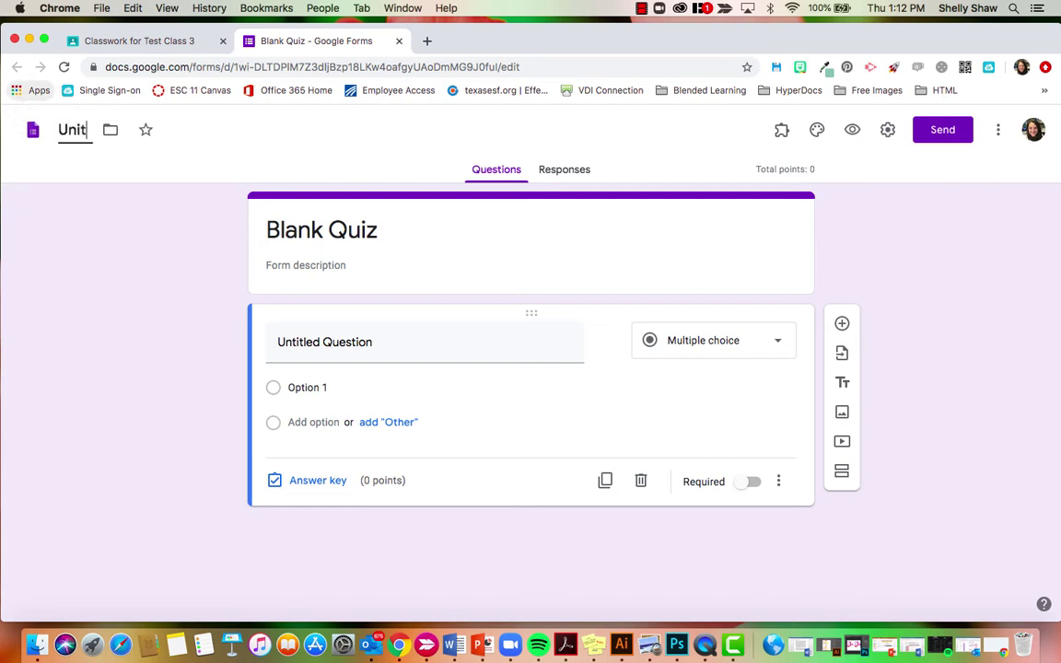
{"action": "type", "text": " 2 Quiz"}
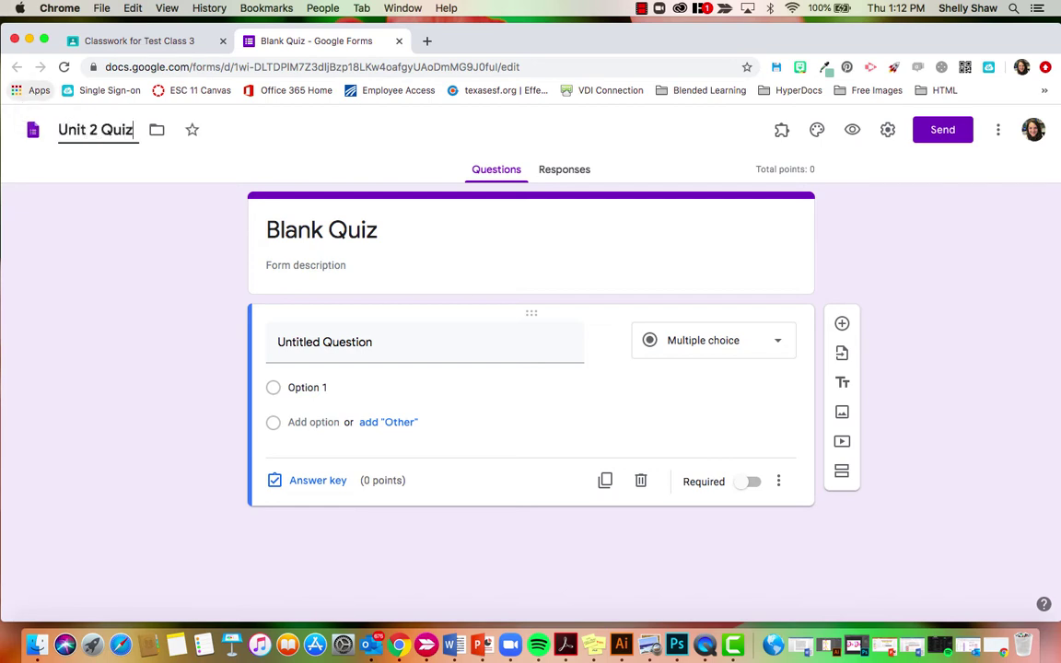
Replace the title in the form's header with "Unit 2 Quiz"
{"action": "left_click", "coordinate": [324, 228]}
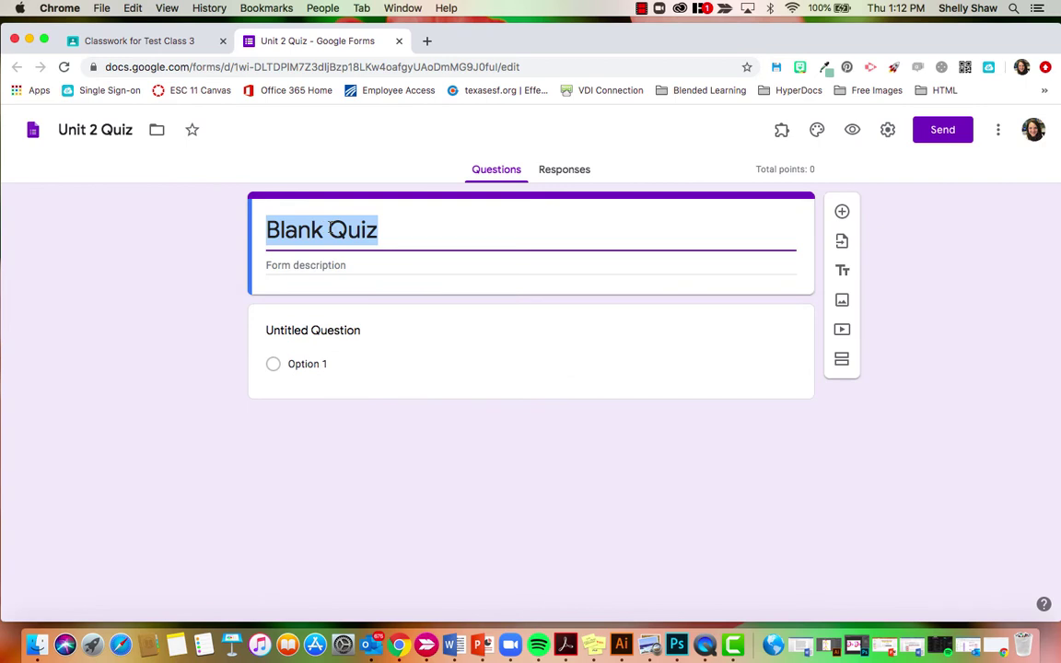
{"action": "key", "text": "Right"}
{"action": "type", "text": "nit"}
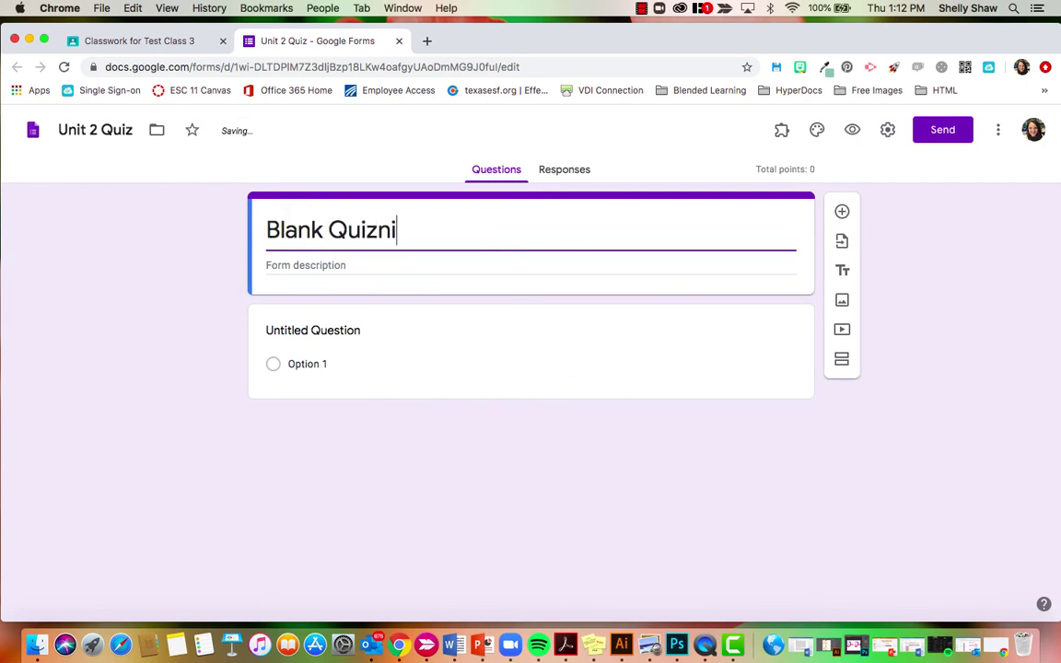
{"action": "key", "text": "BackSpace"}
{"action": "key", "text": "BackSpace"}
{"action": "key", "text": "BackSpace"}
{"action": "key", "text": "BackSpace"}
{"action": "key", "text": "BackSpace"}
{"action": "key", "text": "BackSpace"}
{"action": "key", "text": "BackSpace"}
{"action": "key", "text": "BackSpace"}
{"action": "key", "text": "BackSpace"}
{"action": "key", "text": "BackSpace"}
{"action": "key", "text": "BackSpace"}
{"action": "key", "text": "BackSpace"}
{"action": "type", "text": "Unit "}
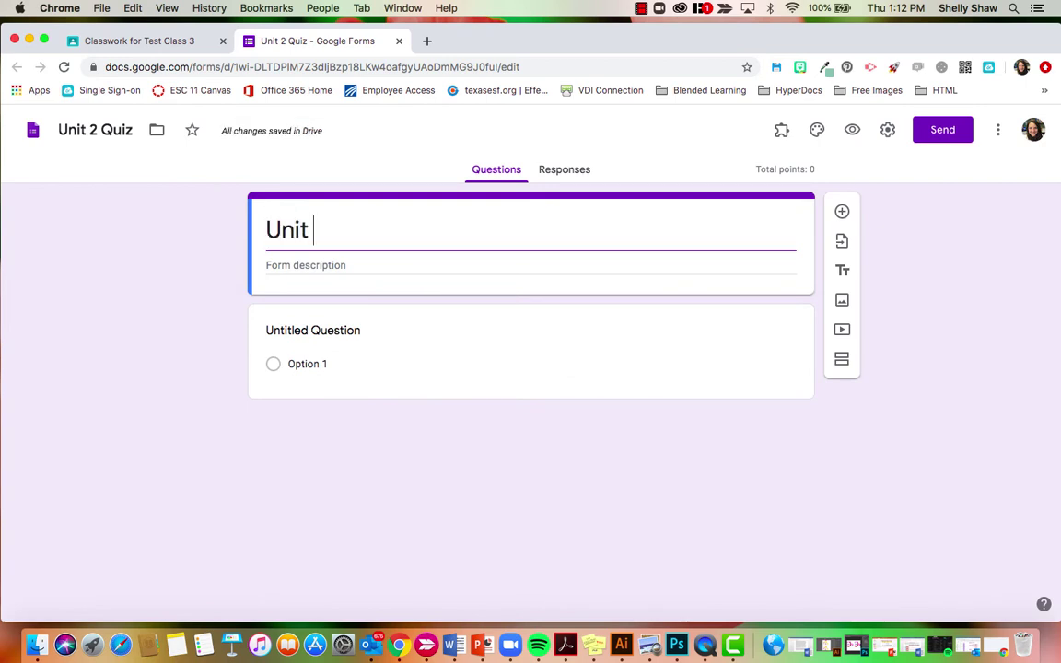
{"action": "type", "text": "2 Quiz"}
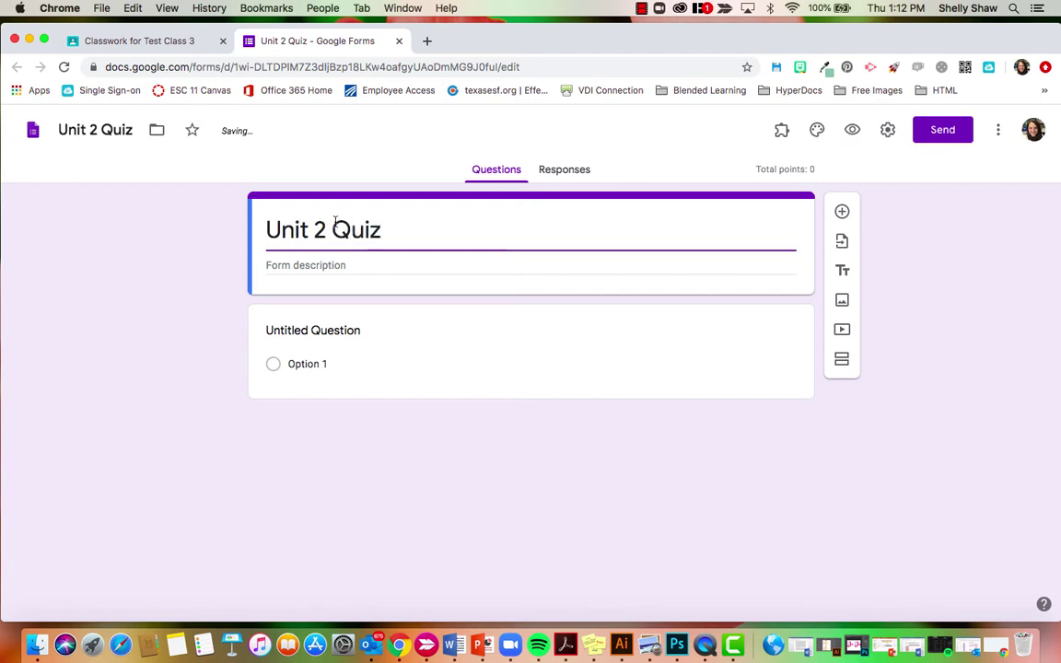
Review the available question types and enter "What color is the sky?" as the first question's text
{"action": "left_click", "coordinate": [352, 330]}
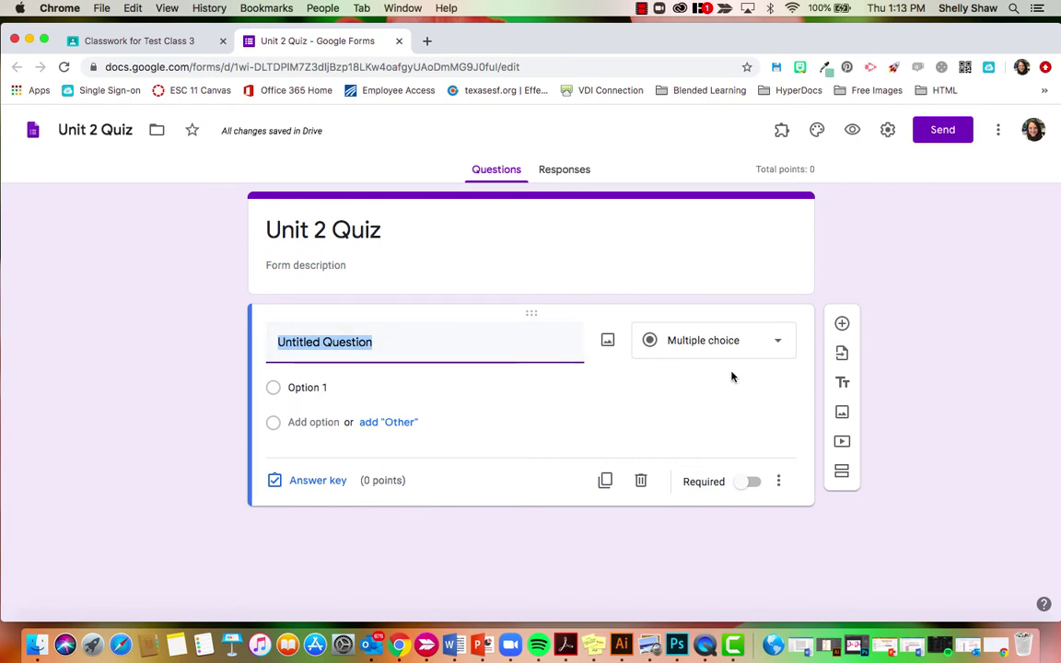
{"action": "left_click", "coordinate": [780, 344]}
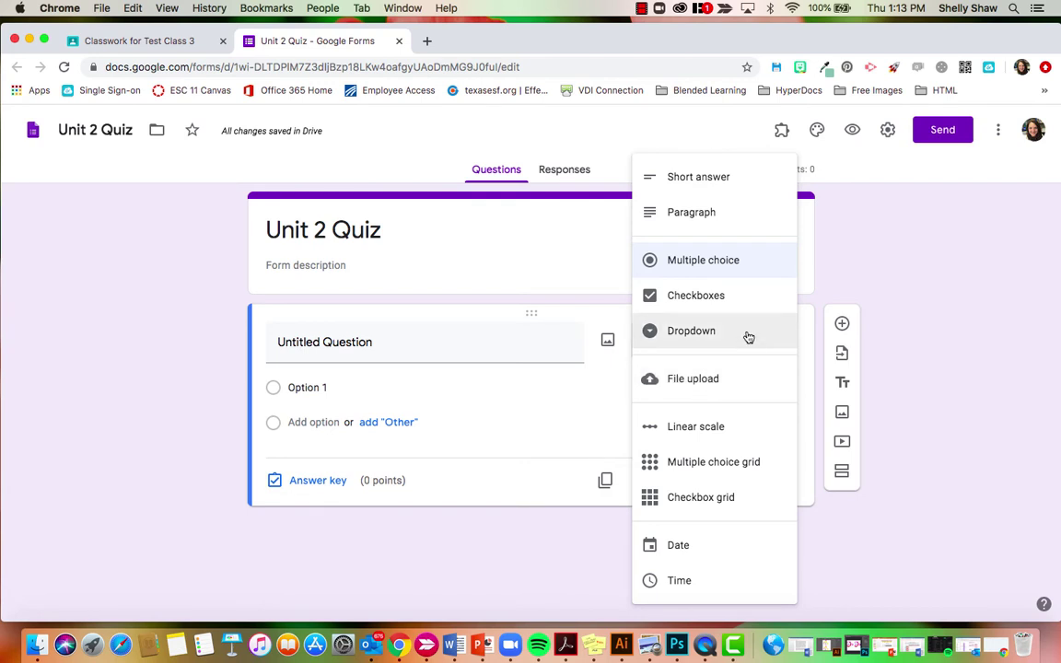
{"action": "left_click", "coordinate": [361, 347]}
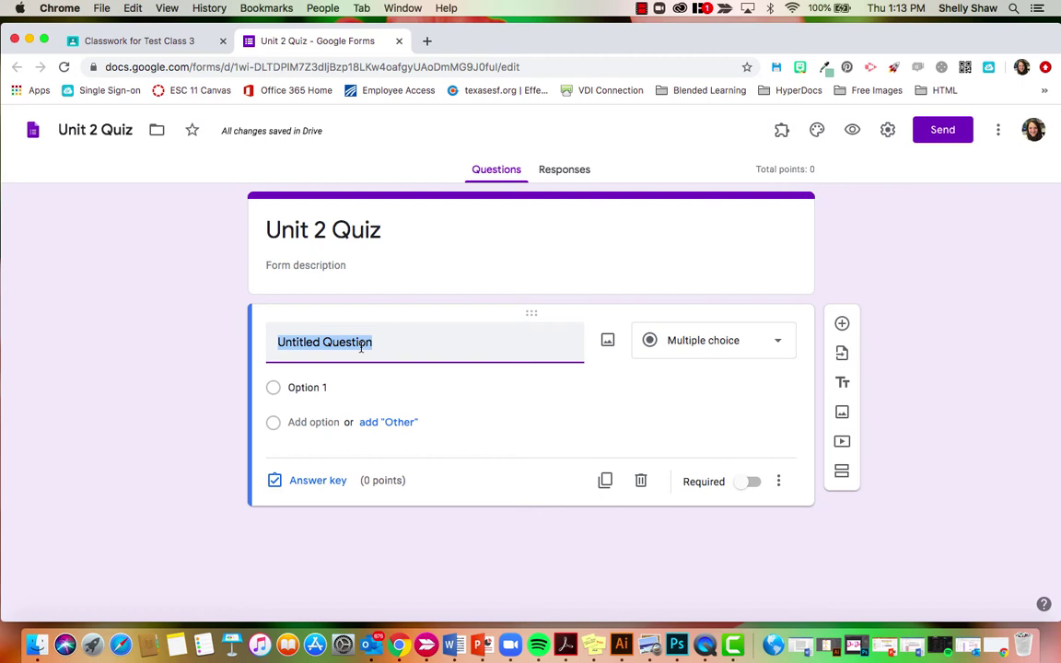
{"action": "type", "text": "What "}
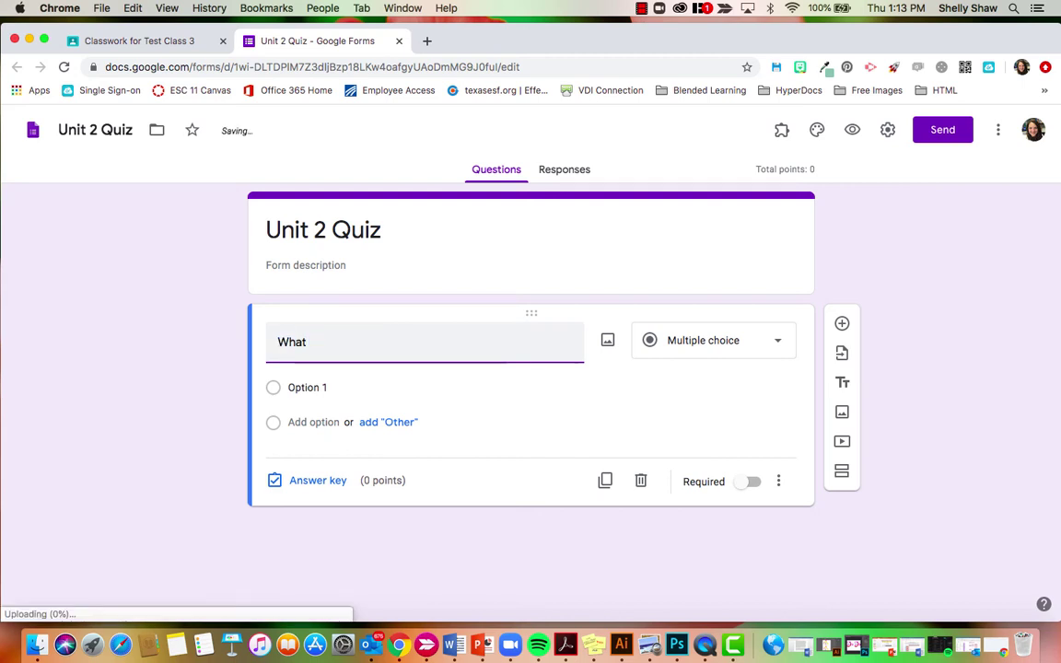
{"action": "type", "text": "color is the "}
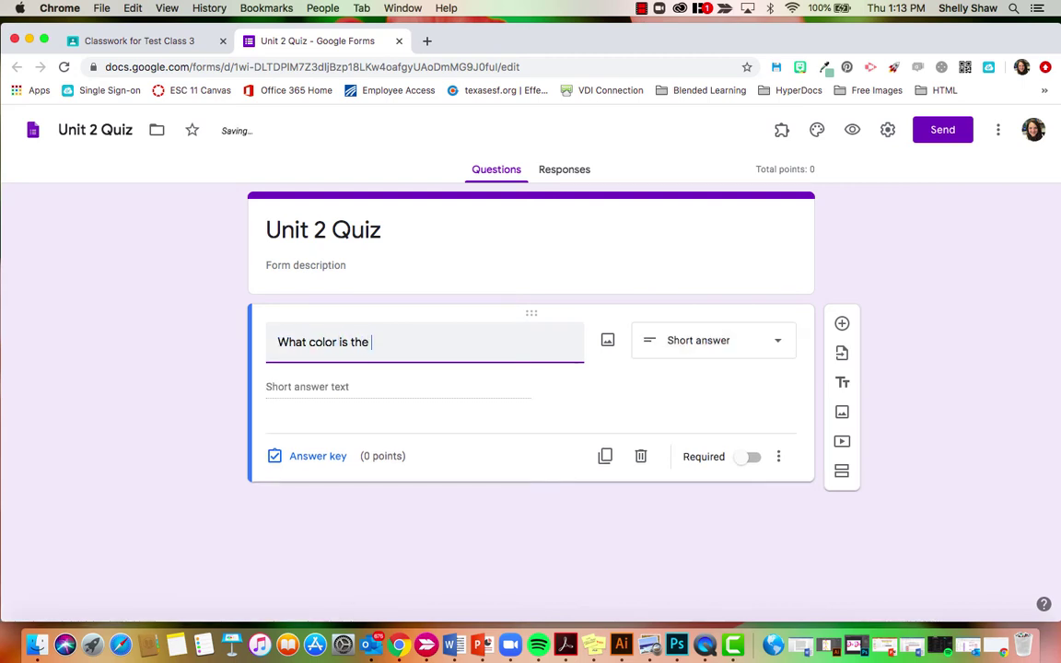
{"action": "type", "text": "sky?"}
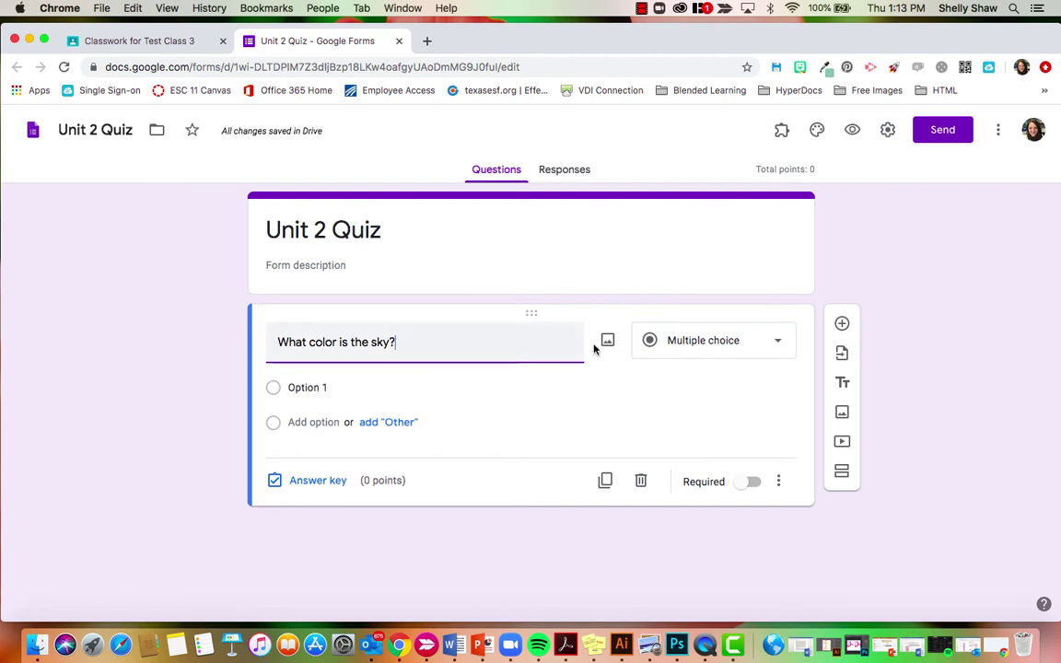
Enter "purple", "blue", "red" and "green" as the answer options of the sky color question
{"action": "left_click", "coordinate": [330, 387]}
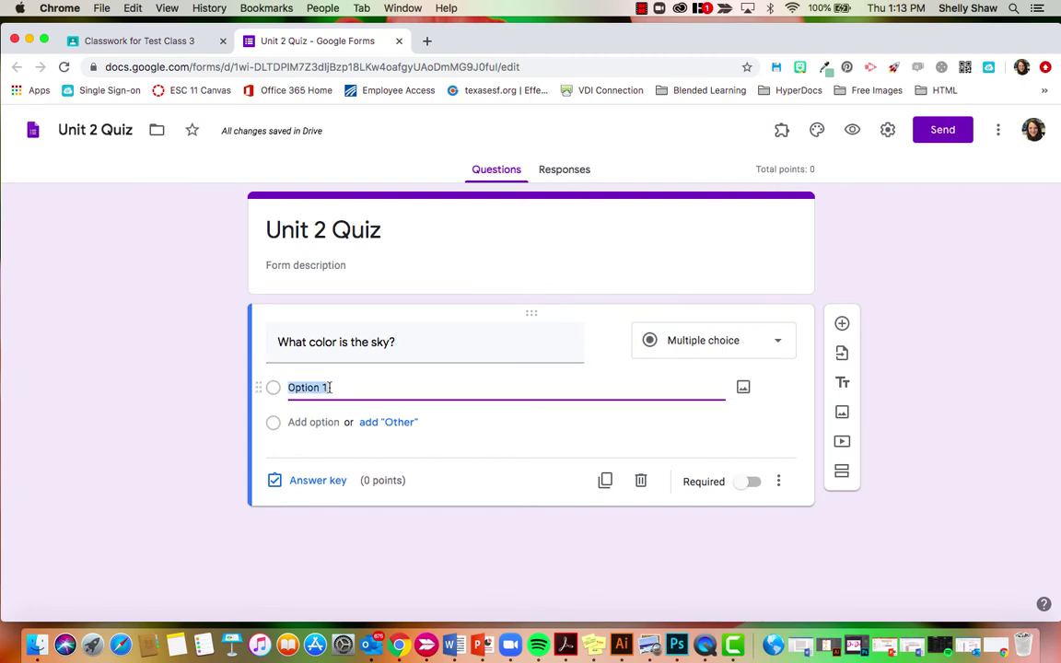
{"action": "type", "text": "purple"}
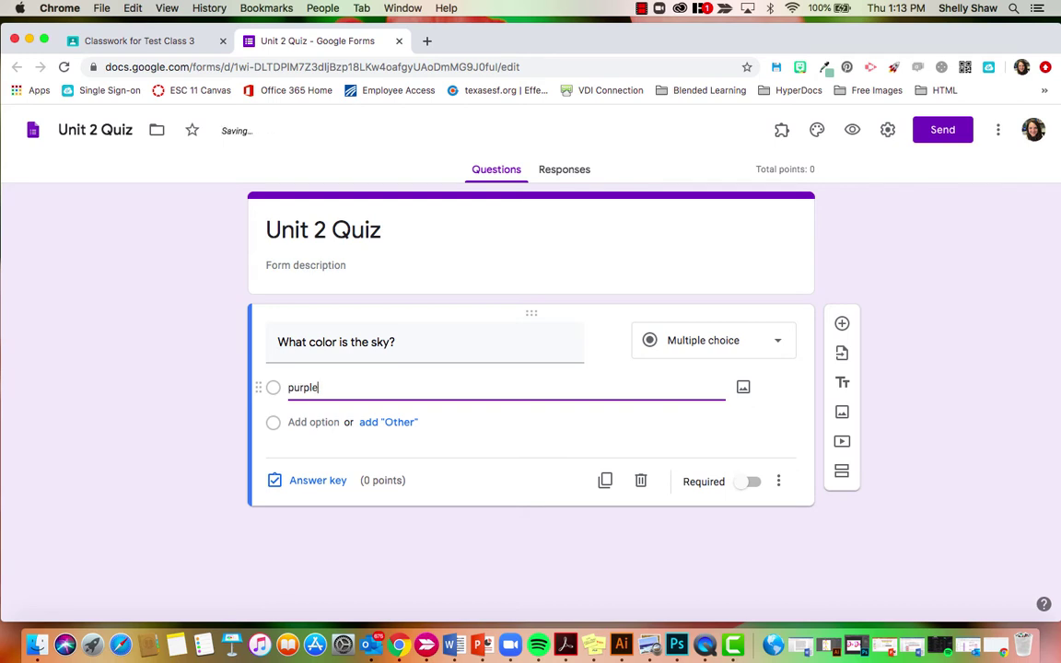
{"action": "left_click", "coordinate": [315, 422]}
{"action": "type", "text": "blue"}
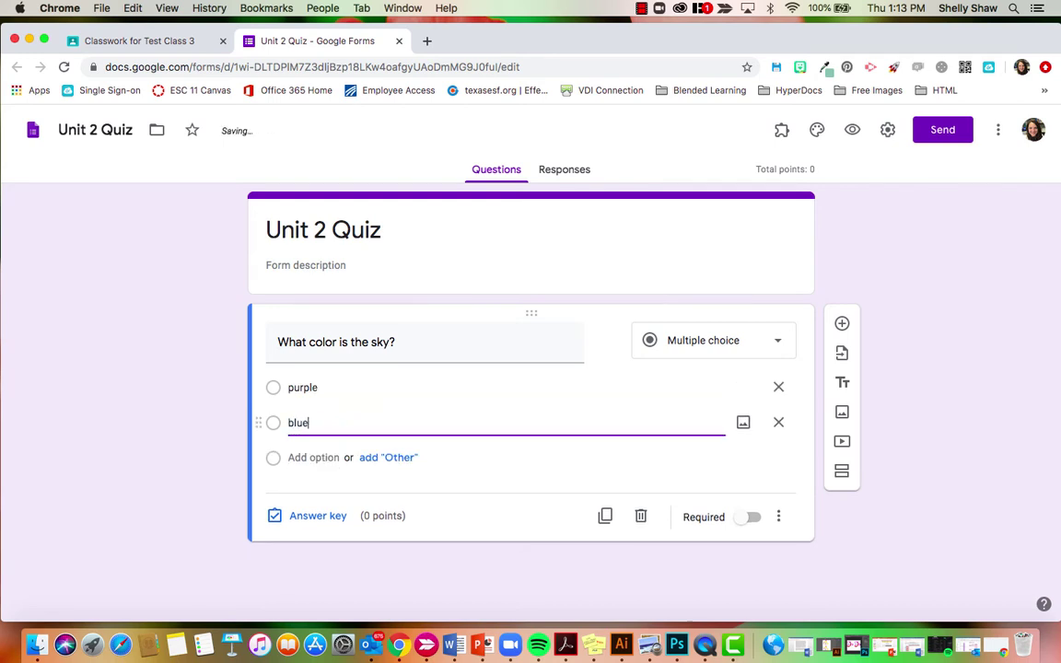
{"action": "left_click", "coordinate": [317, 458]}
{"action": "type", "text": "red"}
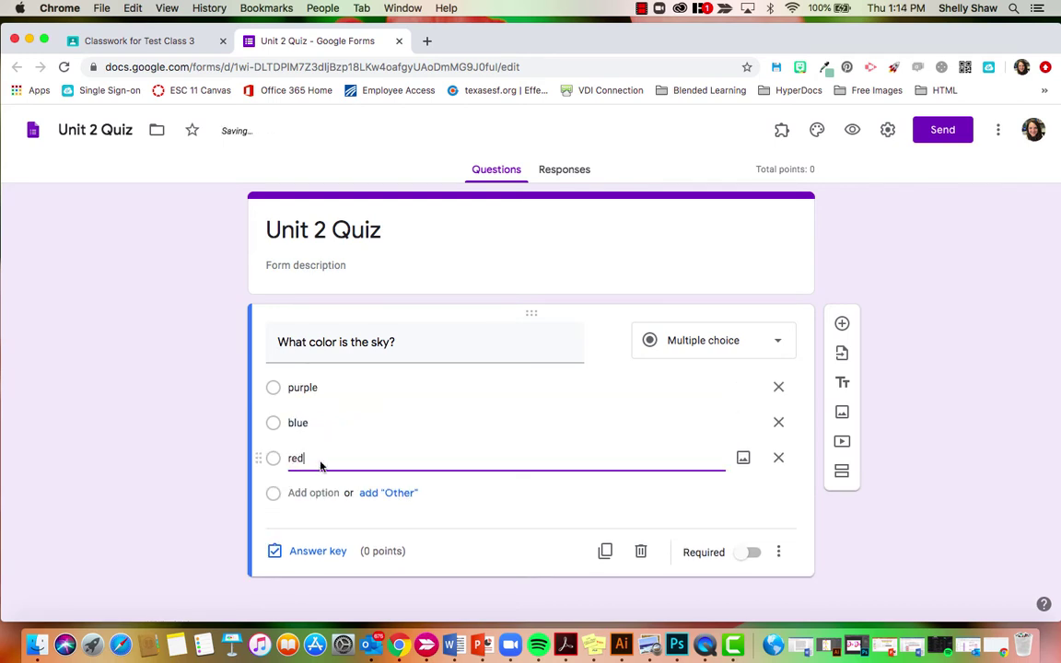
{"action": "left_click", "coordinate": [303, 492]}
{"action": "type", "text": "grea"}
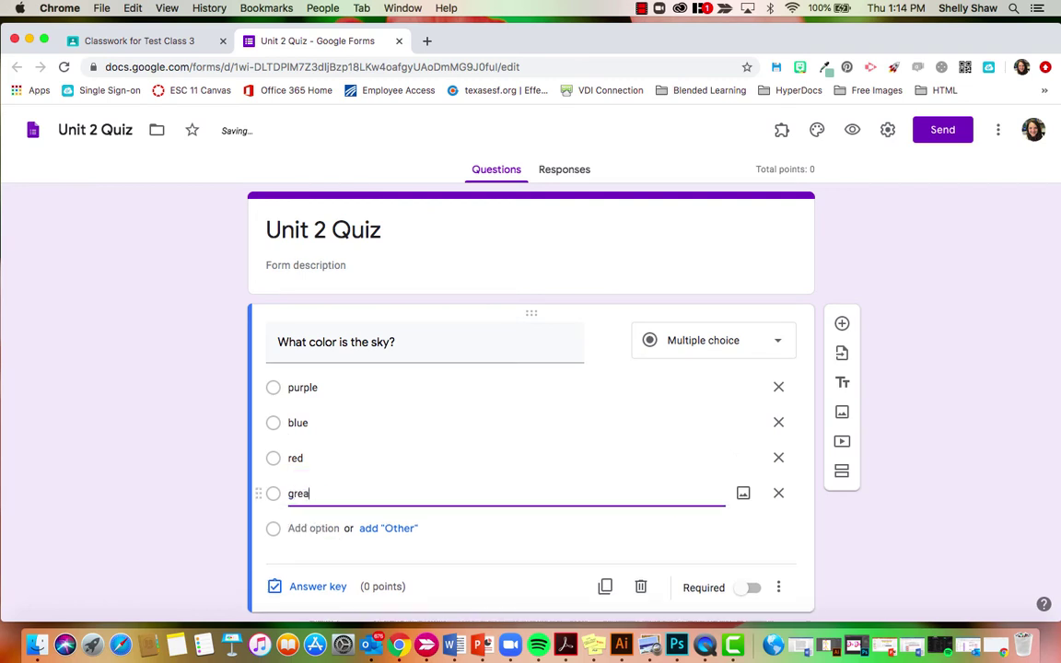
In the sky color question's answer key, mark "blue" as correct and set its value to 10 points
{"action": "scroll", "coordinate": [403, 486], "scroll_direction": "down", "scroll_amount": 1}
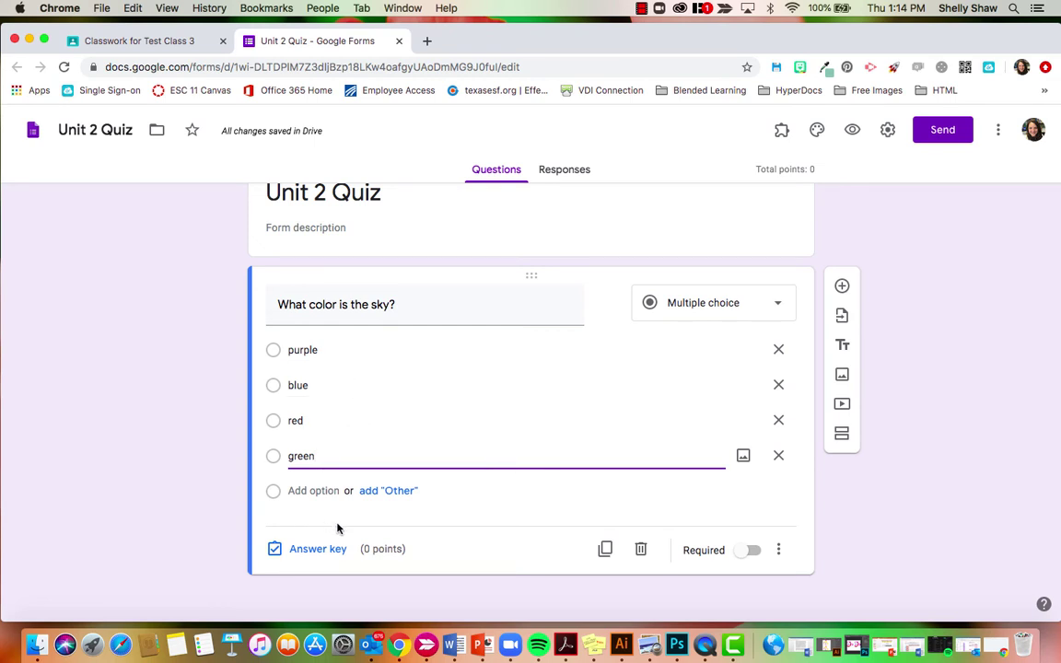
{"action": "left_click", "coordinate": [297, 550]}
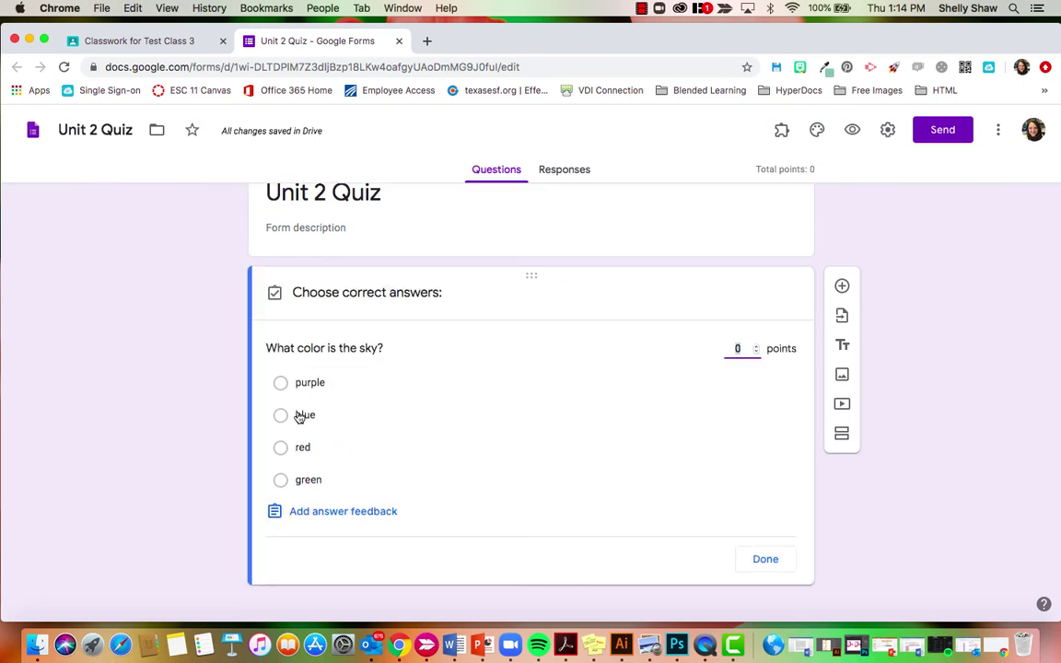
{"action": "left_click", "coordinate": [281, 415]}
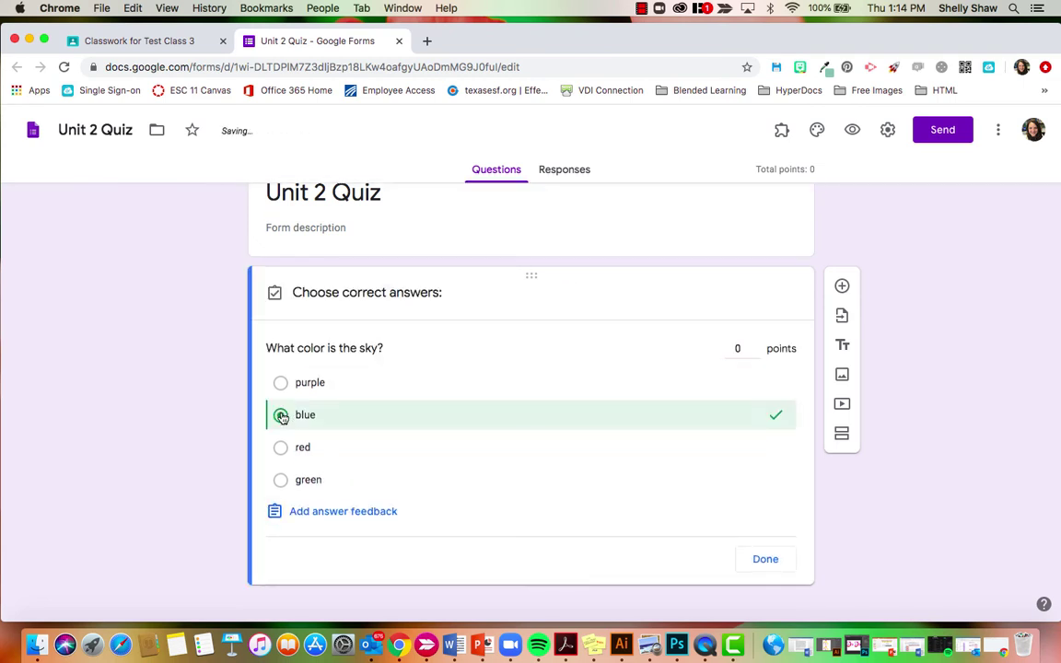
{"action": "left_click", "coordinate": [754, 349]}
{"action": "type", "text": "1"}
{"action": "left_click", "coordinate": [756, 348]}
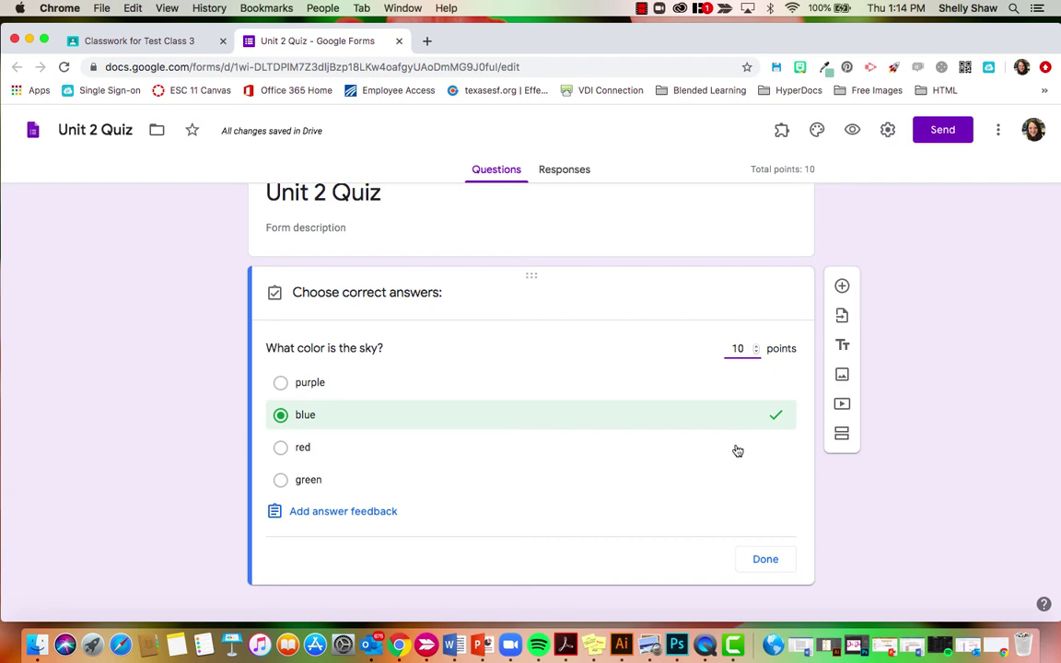
{"action": "left_click", "coordinate": [764, 559]}
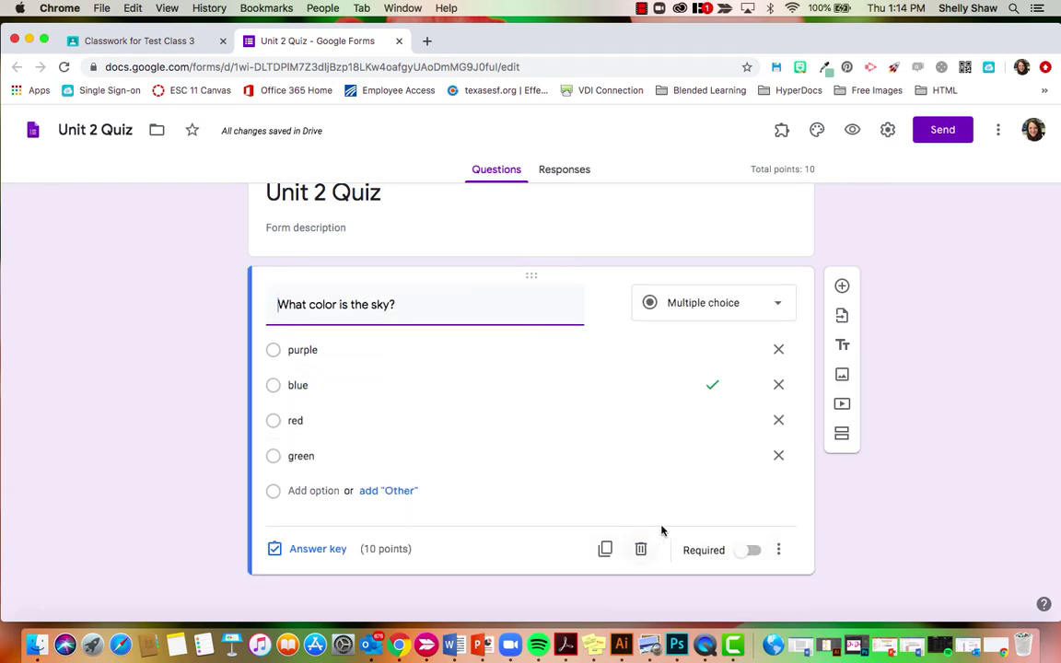
Make the sky color question required and turn on shuffling of its option order
{"action": "left_click", "coordinate": [753, 550]}
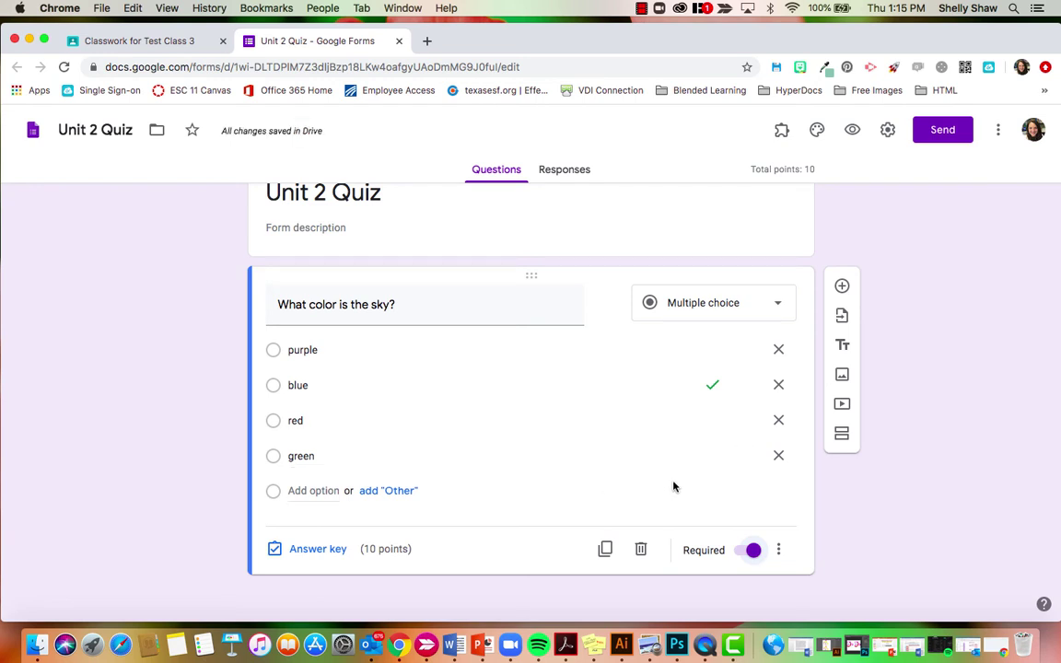
{"action": "left_click", "coordinate": [780, 550]}
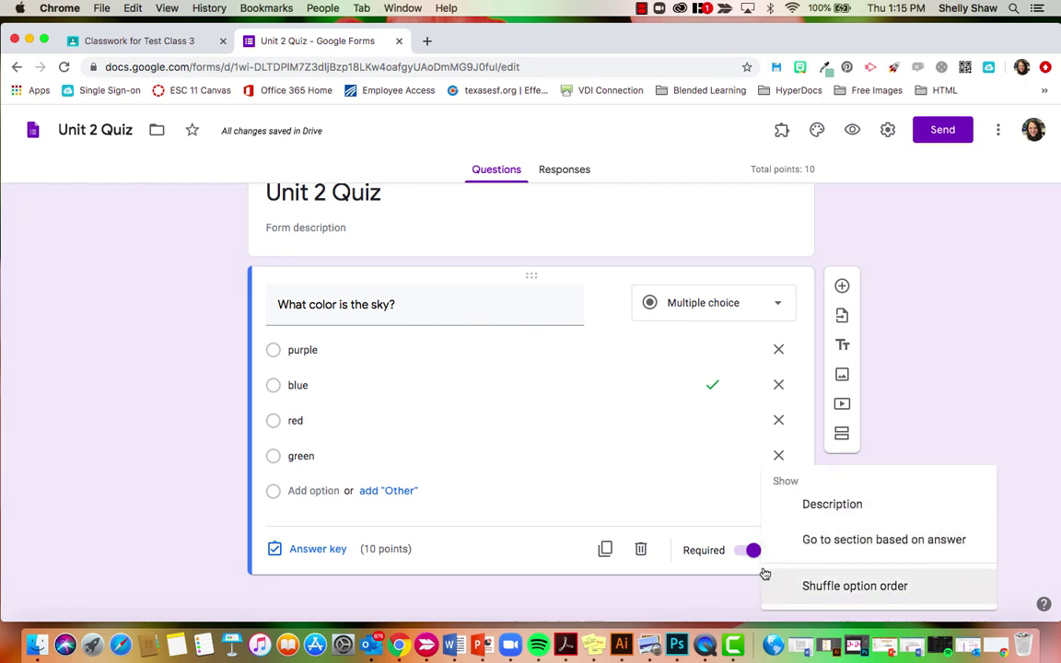
{"action": "left_click", "coordinate": [817, 586]}
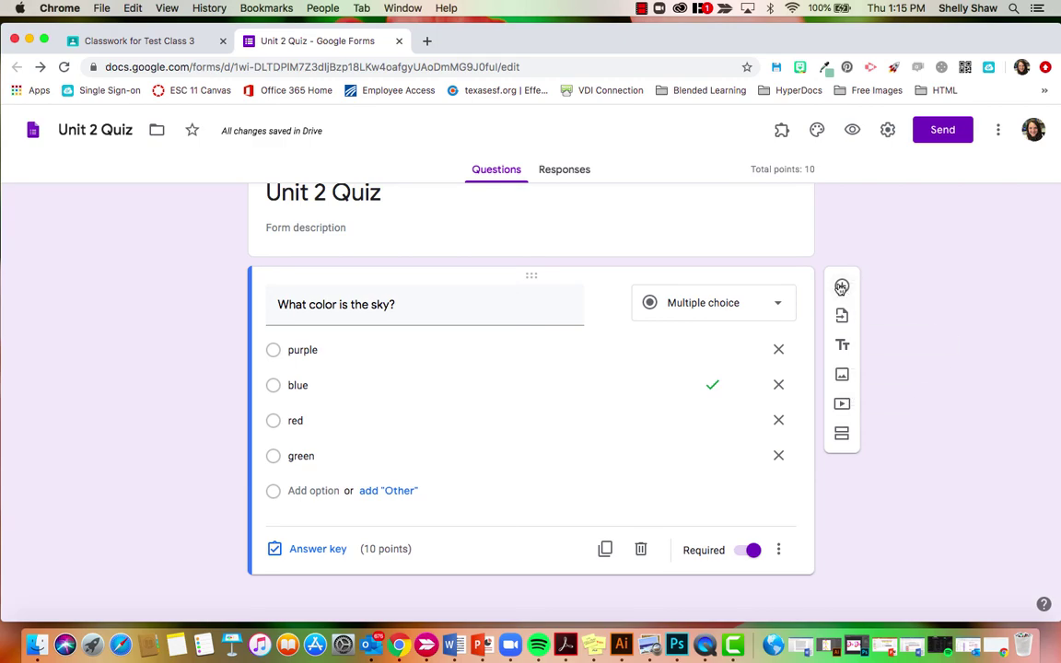
Add a new question after the sky color question and review the form's questions
{"action": "left_click", "coordinate": [841, 288]}
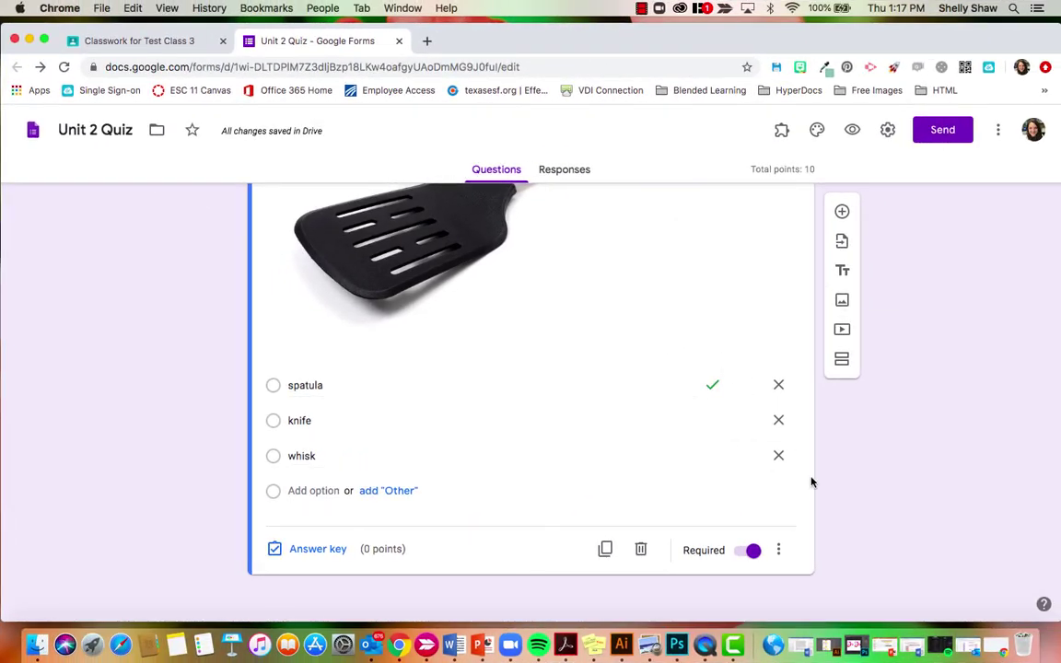
{"action": "scroll", "coordinate": [811, 481], "scroll_direction": "up", "scroll_amount": 3}
{"action": "scroll", "coordinate": [812, 482], "scroll_direction": "up", "scroll_amount": 10}
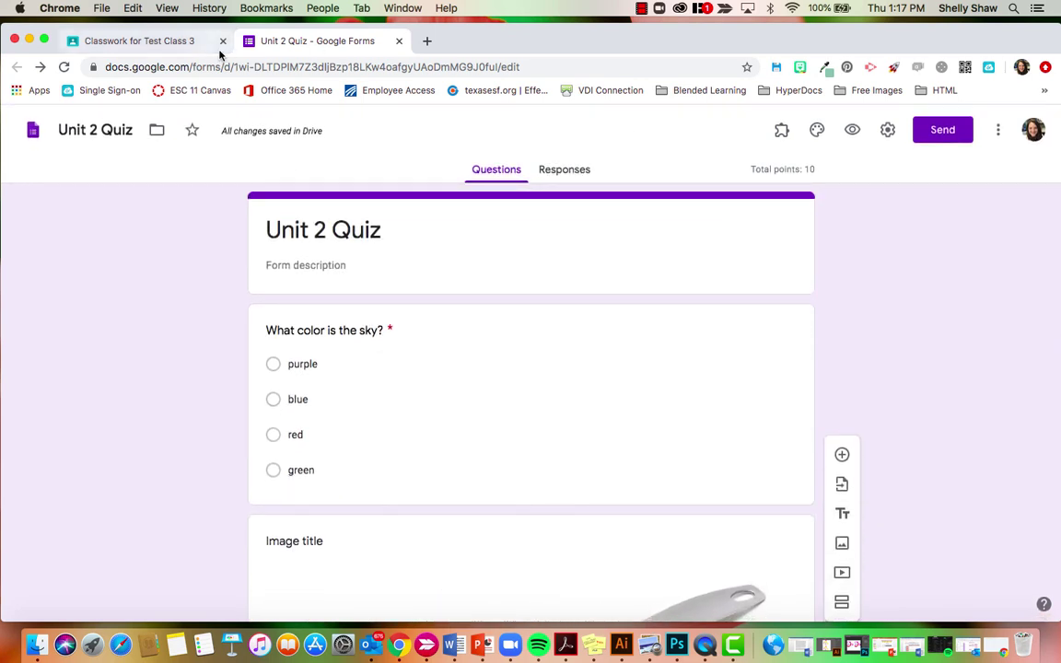
Return to the Unit 2 Quiz assignment in Google Classroom and assign it to the class
{"action": "left_click", "coordinate": [136, 41]}
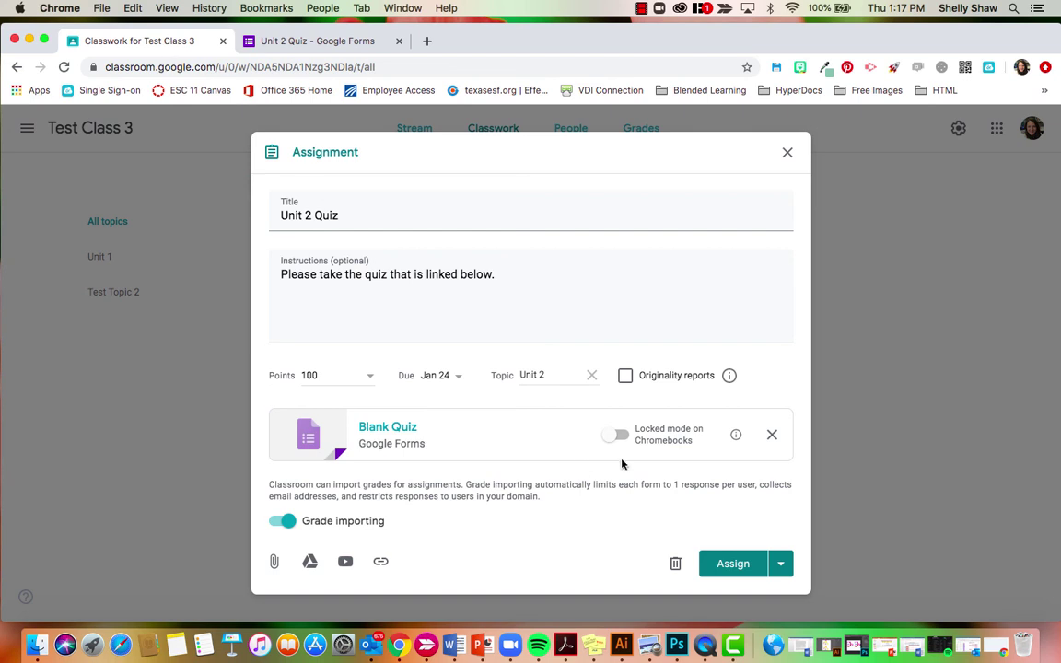
{"action": "left_click", "coordinate": [782, 565]}
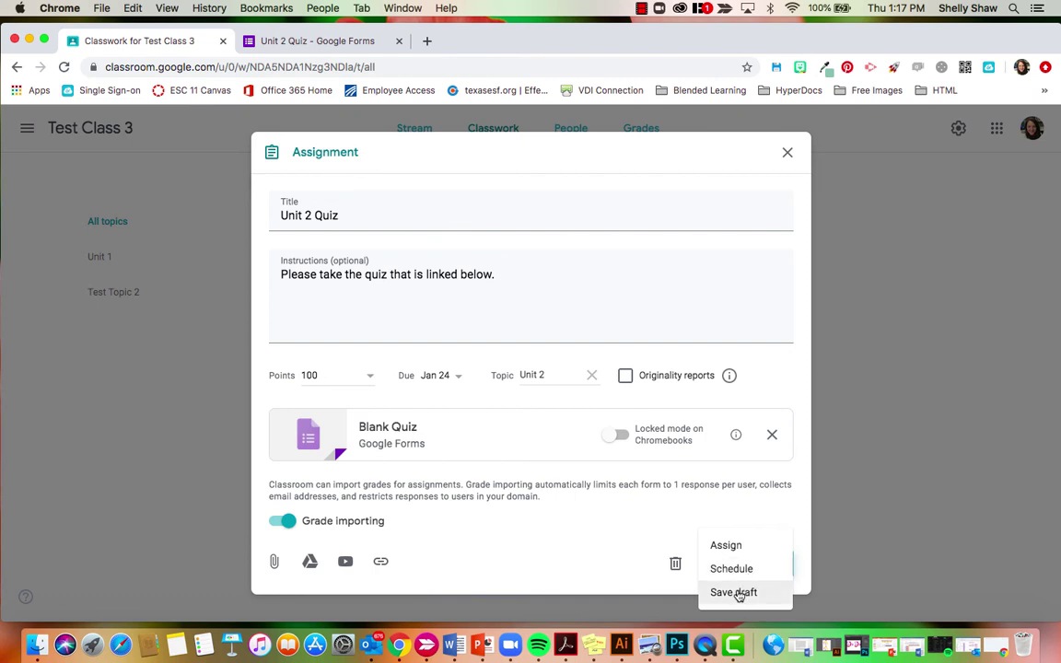
{"action": "left_click", "coordinate": [728, 546]}
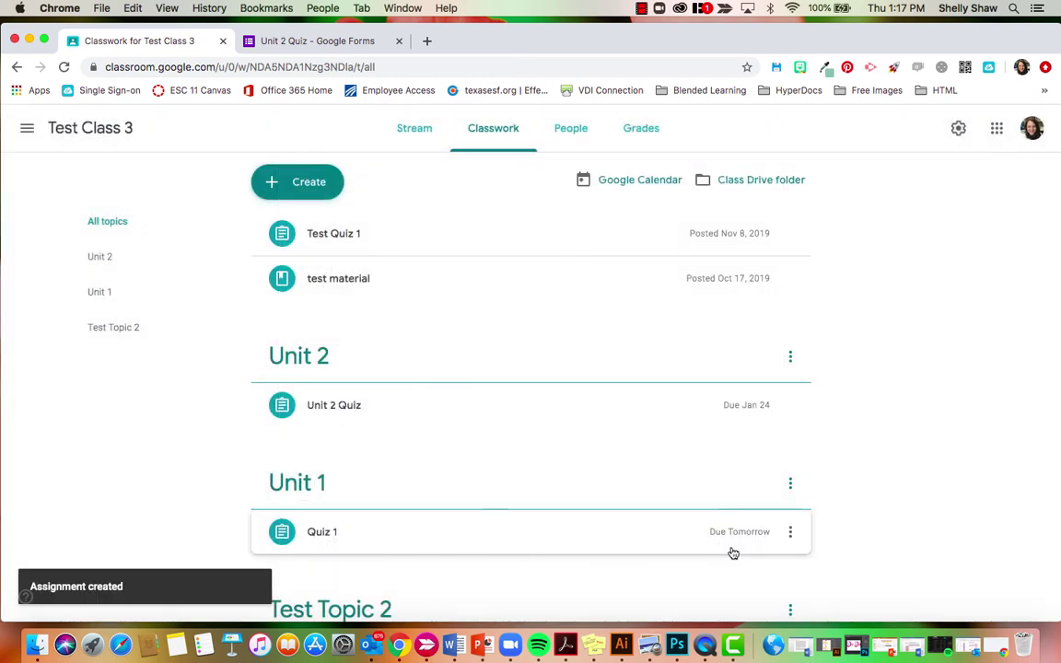
Expand the posted Unit 2 Quiz assignment under the Unit 2 topic and examine its attached form as respondents see it
{"action": "scroll", "coordinate": [730, 420], "scroll_direction": "down", "scroll_amount": 2}
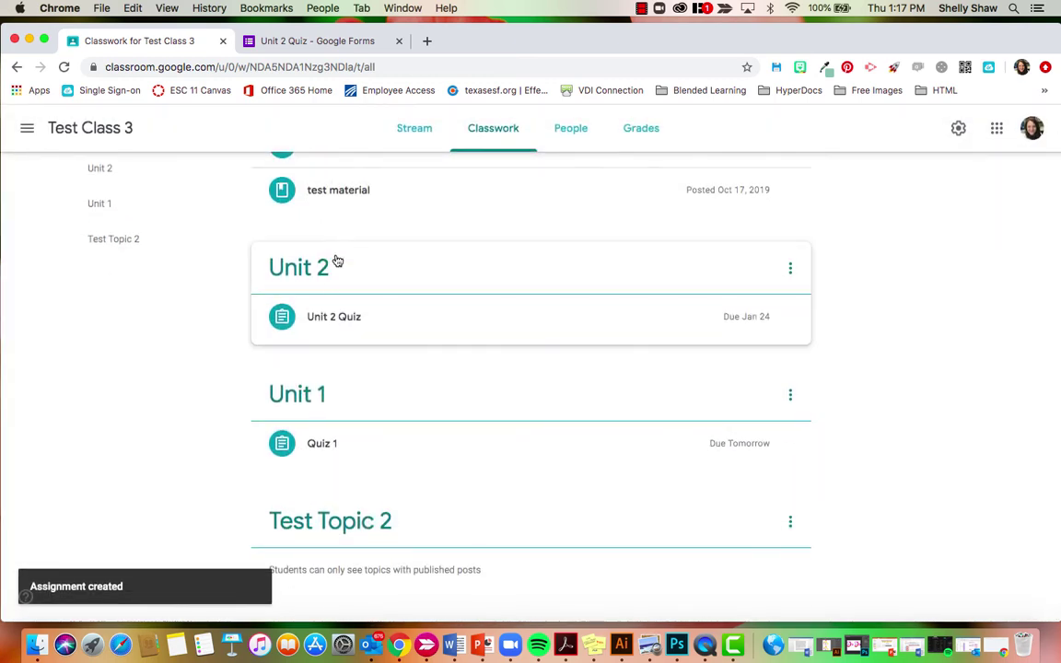
{"action": "left_click", "coordinate": [338, 319]}
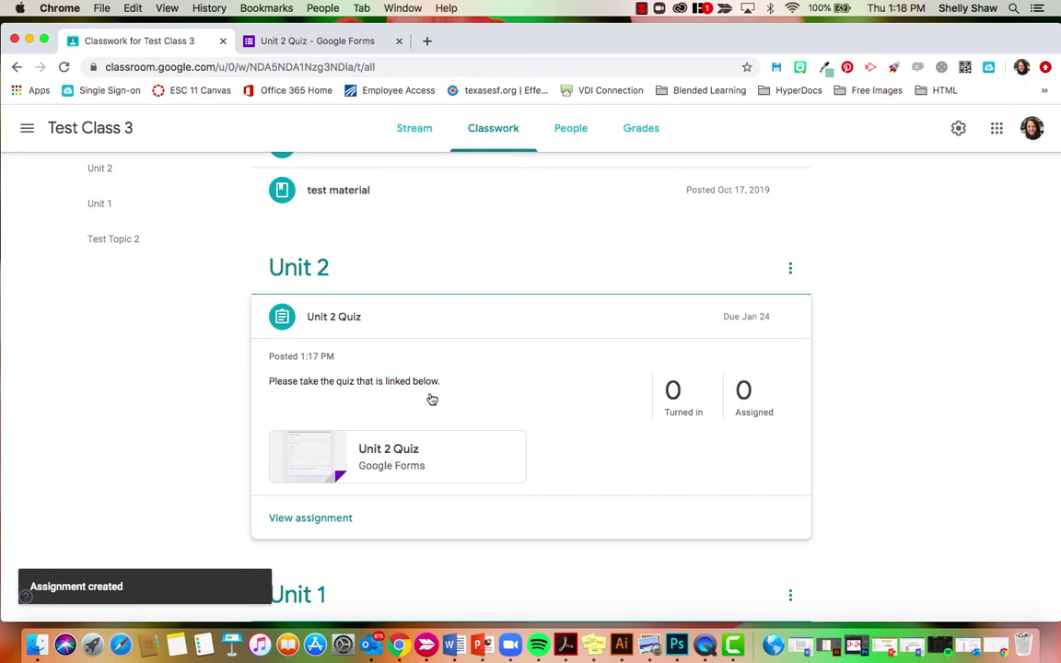
{"action": "left_click", "coordinate": [381, 457]}
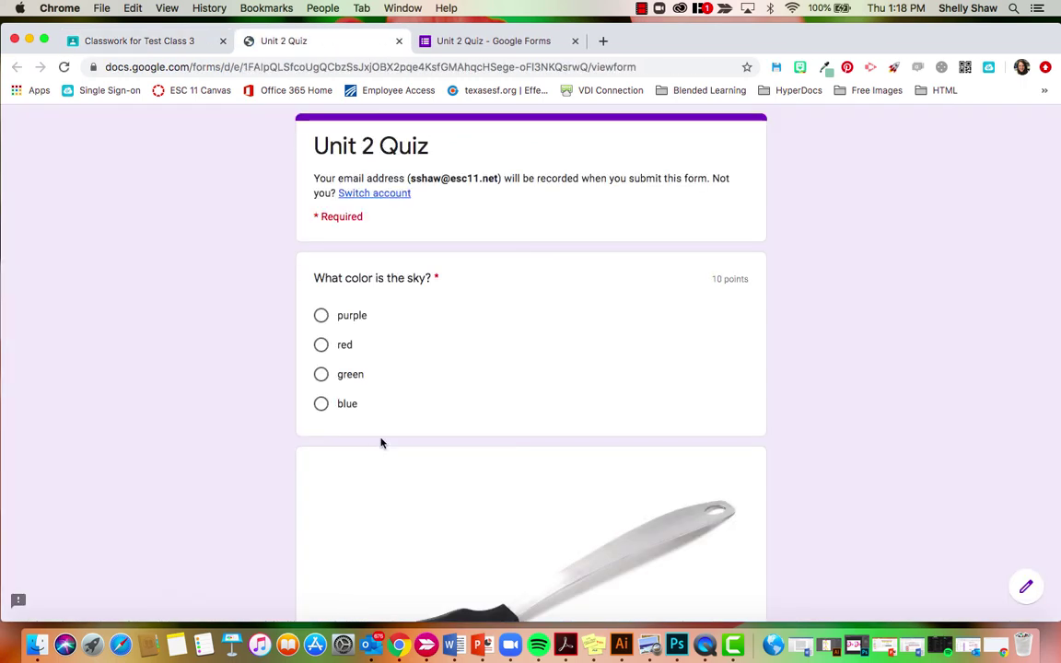
{"action": "scroll", "coordinate": [444, 410], "scroll_direction": "down", "scroll_amount": 10}
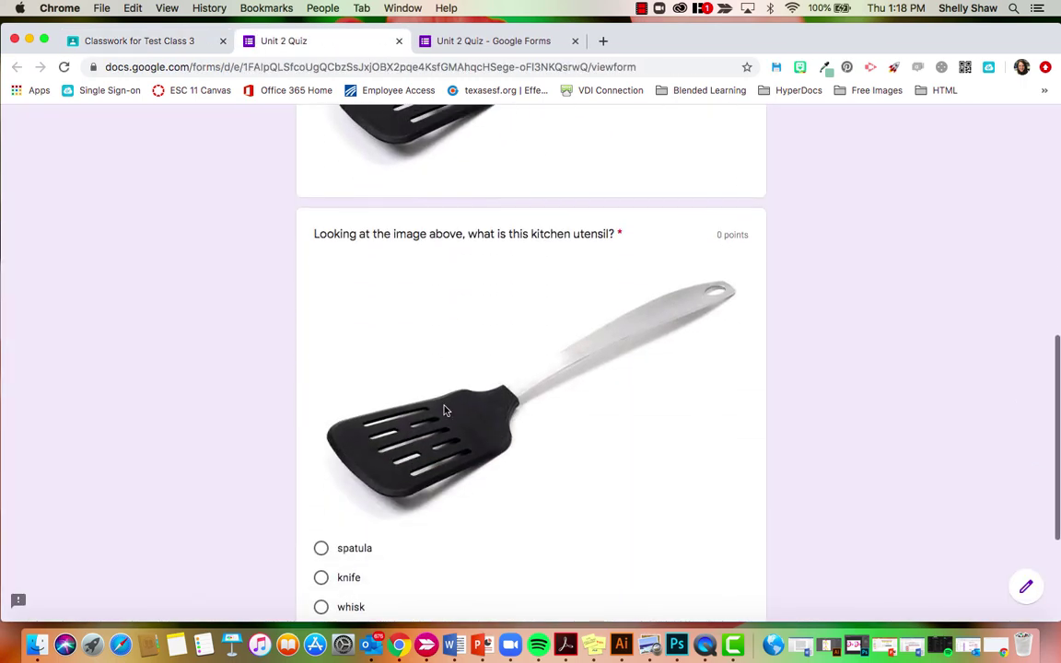